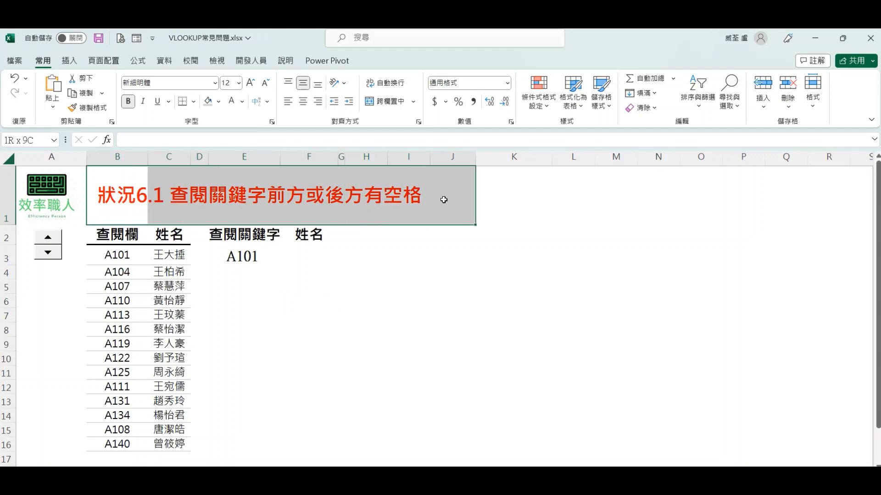
Step: Enter =VLOOKUP(E3,B:C,2,0) in F3 to look up the name for the keyword in E3
{"action": "left_click", "coordinate": [317, 255]}
{"action": "type", "text": "=VL"}
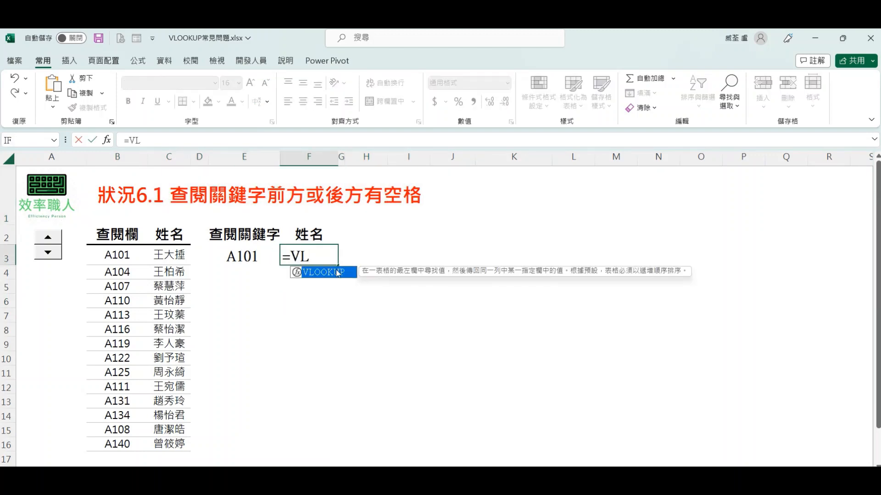
{"action": "key", "text": "Tab"}
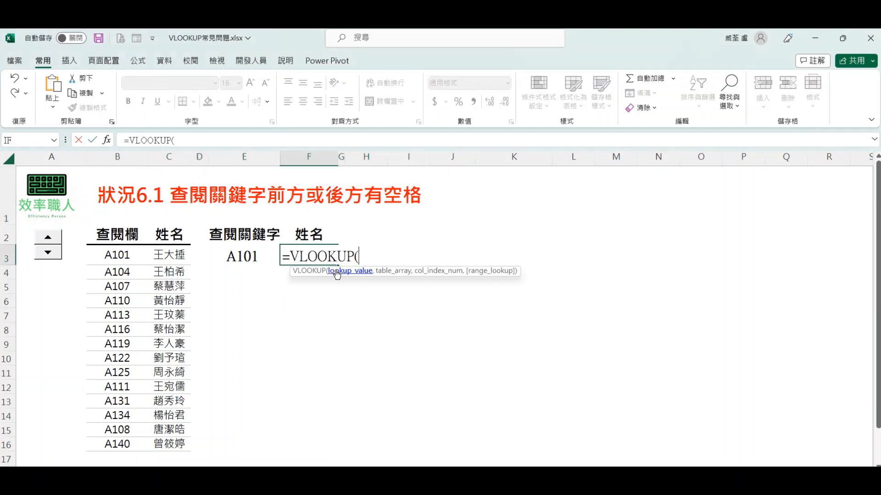
{"action": "left_click", "coordinate": [241, 255]}
{"action": "type", "text": ","}
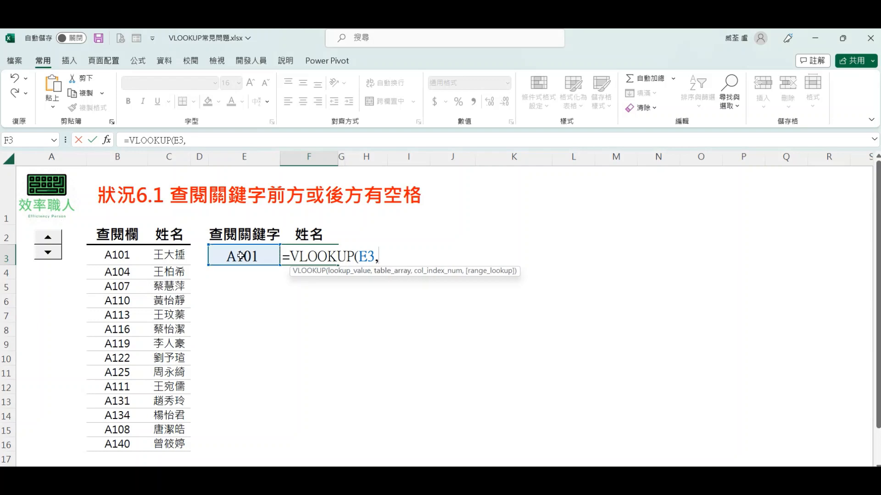
{"action": "left_click_drag", "start_coordinate": [137, 156], "coordinate": [153, 156]}
{"action": "type", "text": ","}
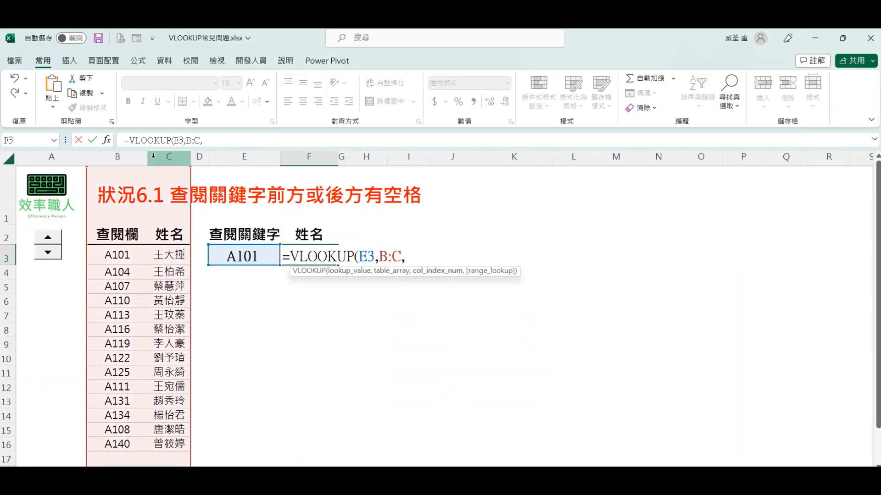
{"action": "type", "text": "2,0"}
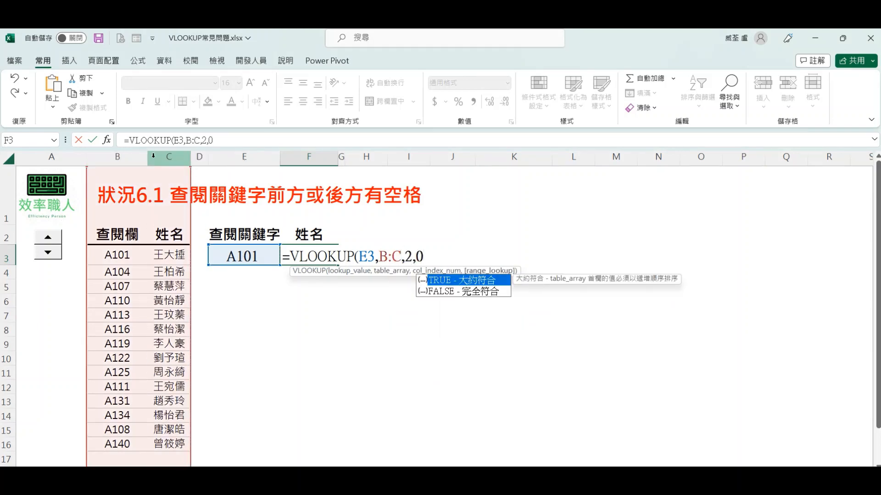
{"action": "key", "text": "Return"}
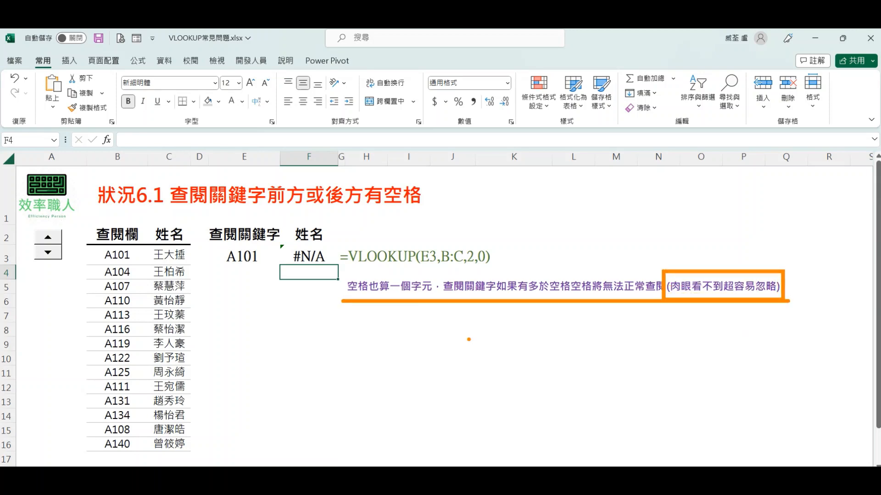
Step: Remove the trailing space after A101 in the lookup keyword cell E3
{"action": "double_click", "coordinate": [268, 253]}
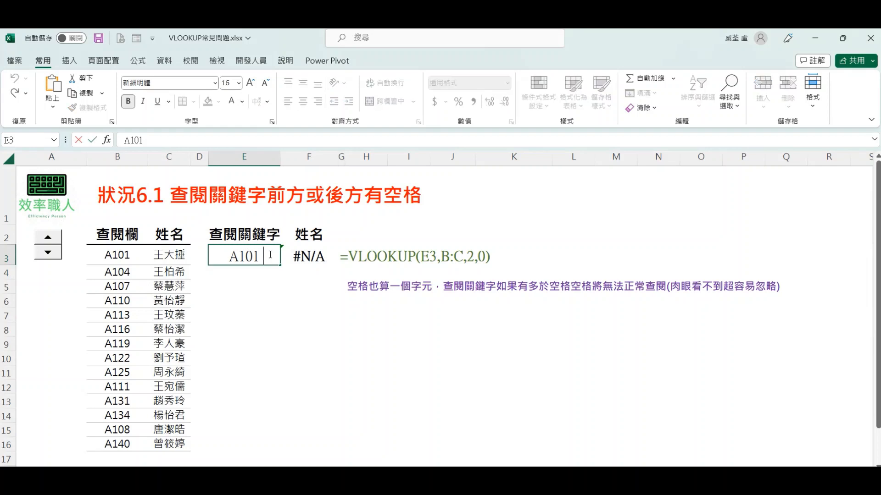
{"action": "left_click_drag", "start_coordinate": [264, 256], "coordinate": [259, 256]}
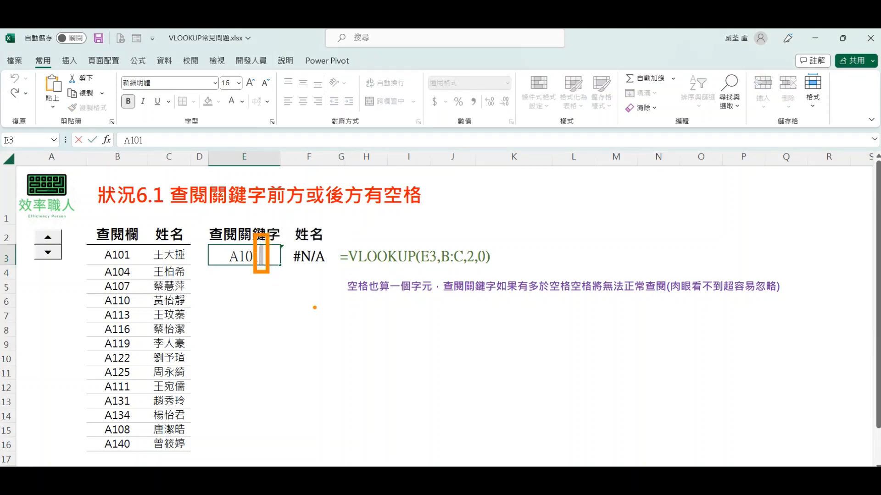
{"action": "key", "text": "BackSpace"}
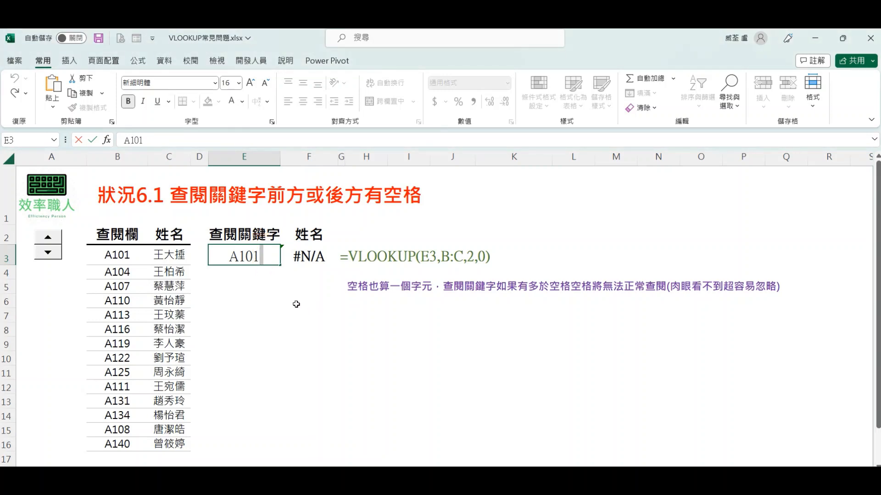
{"action": "key", "text": "ctrl+Return"}
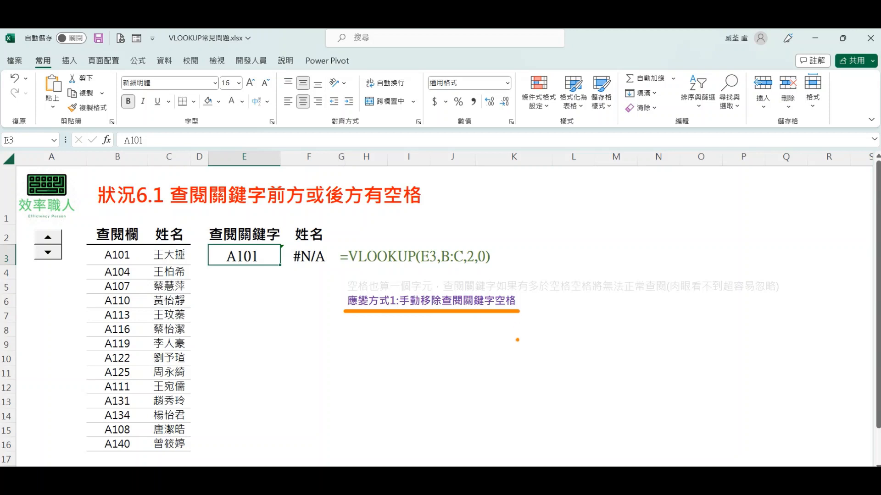
{"action": "double_click", "coordinate": [279, 260]}
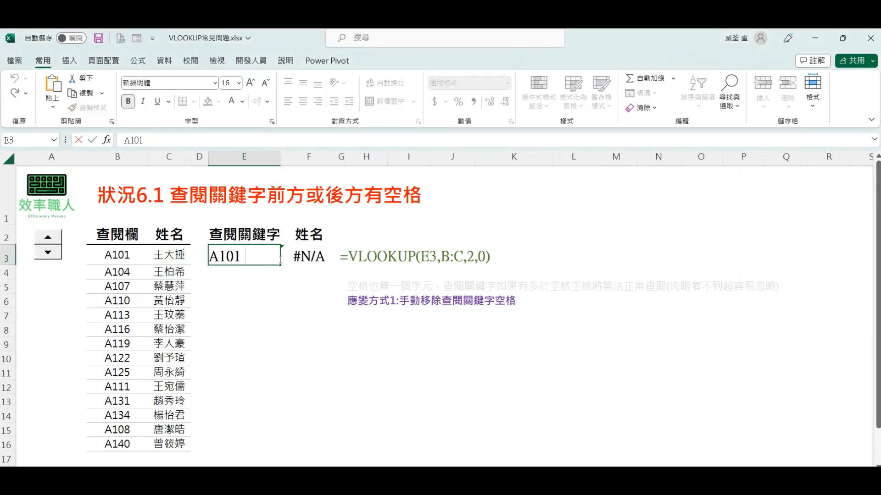
{"action": "key", "text": "Return"}
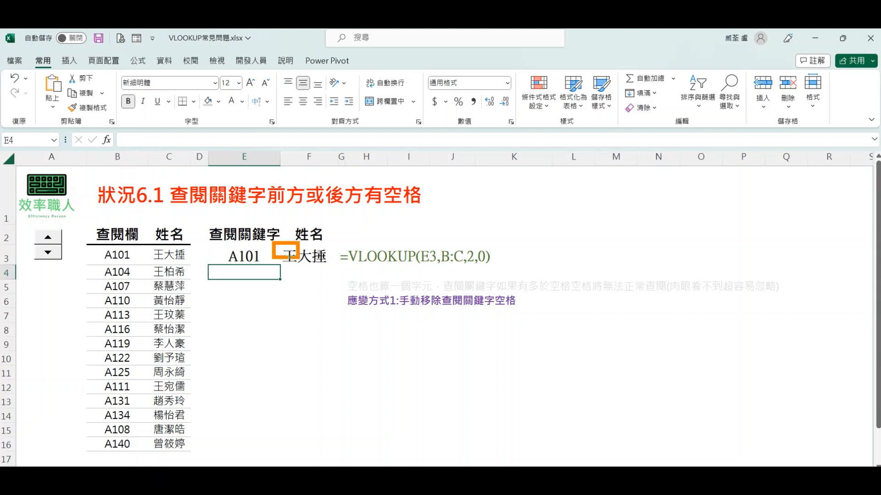
{"action": "key", "text": "Escape"}
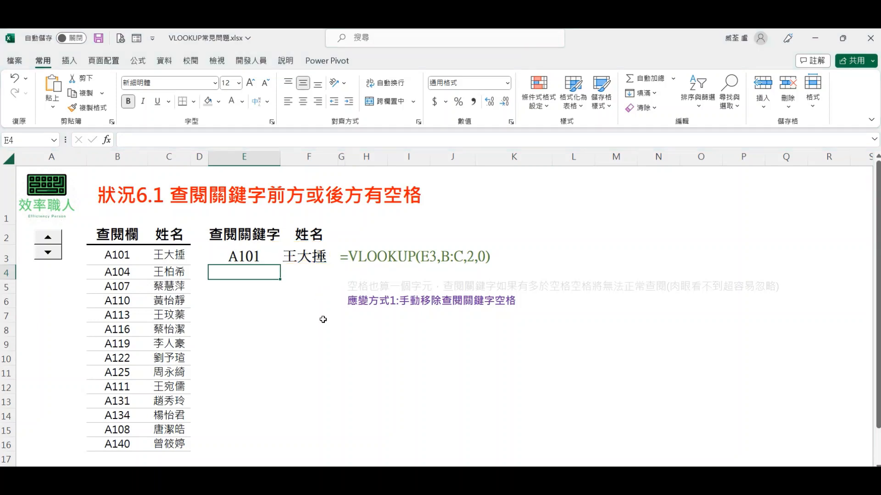
Step: Undo the removal of the space in E3 and bring up the 應變方式2 note about the TRIM function
{"action": "key", "text": "ctrl+z"}
{"action": "left_click", "coordinate": [39, 249]}
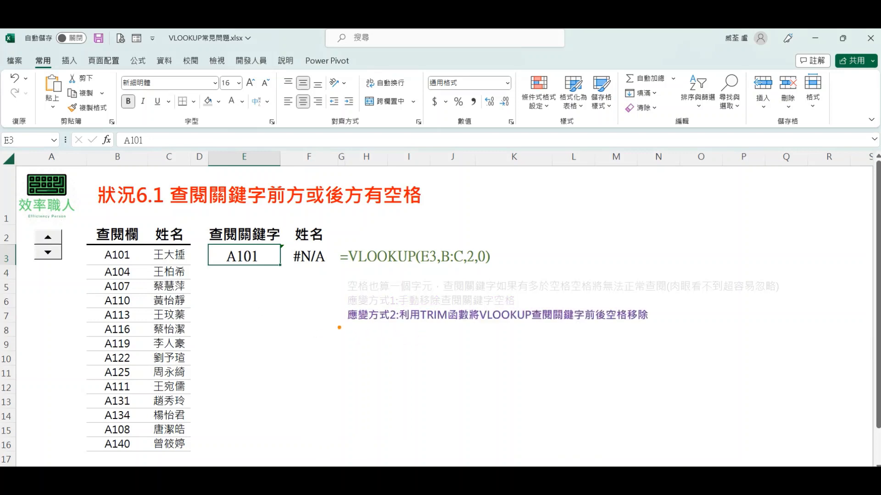
{"action": "left_click_drag", "start_coordinate": [337, 323], "coordinate": [651, 325]}
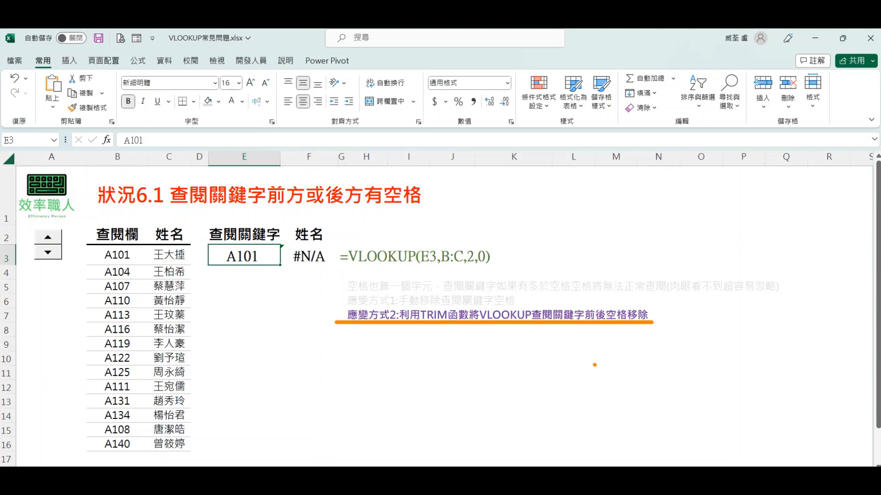
Step: Wrap the lookup value in F3 with TRIM so the formula reads =VLOOKUP(TRIM(E3),B:C,2,0)
{"action": "left_click", "coordinate": [293, 255]}
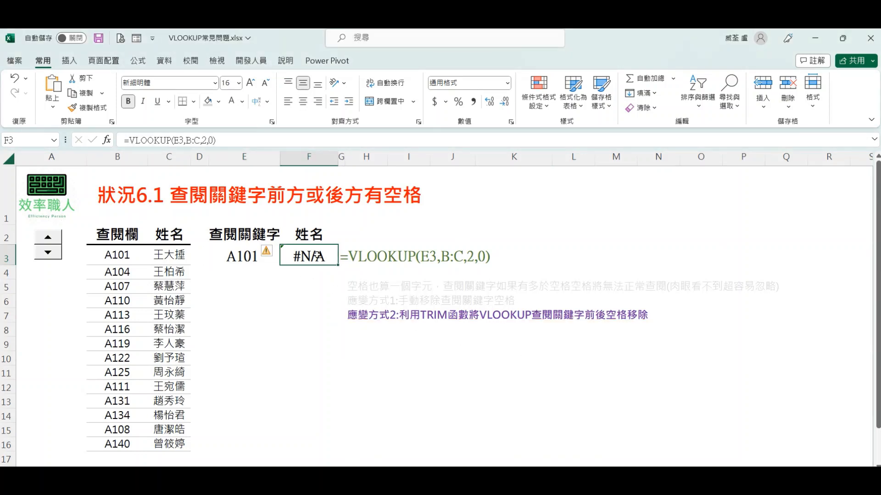
{"action": "double_click", "coordinate": [321, 256]}
{"action": "left_click", "coordinate": [360, 256]}
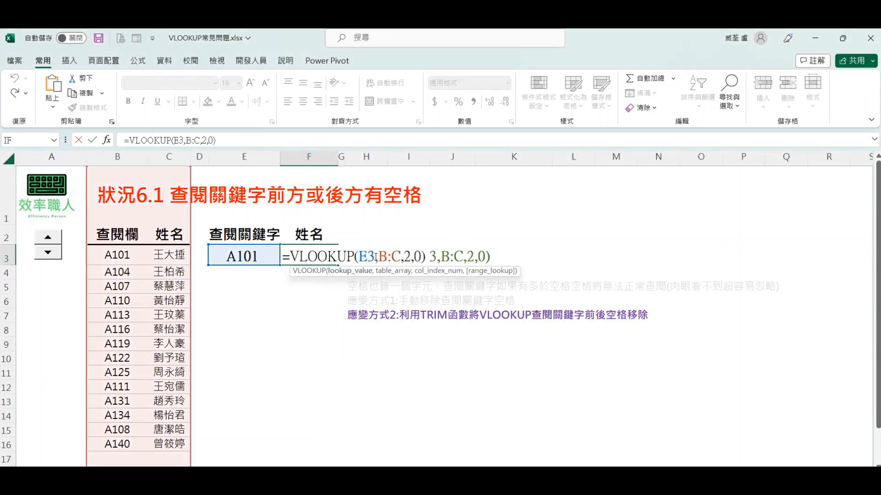
{"action": "type", "text": "tr"}
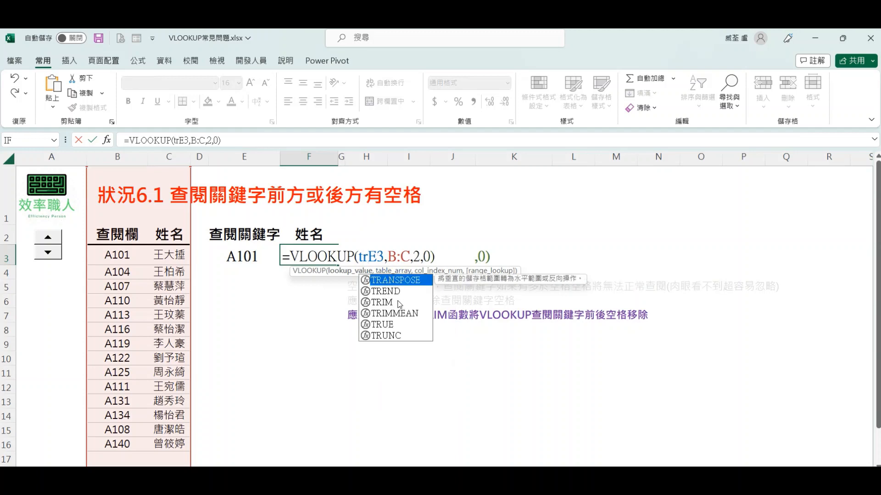
{"action": "double_click", "coordinate": [398, 303]}
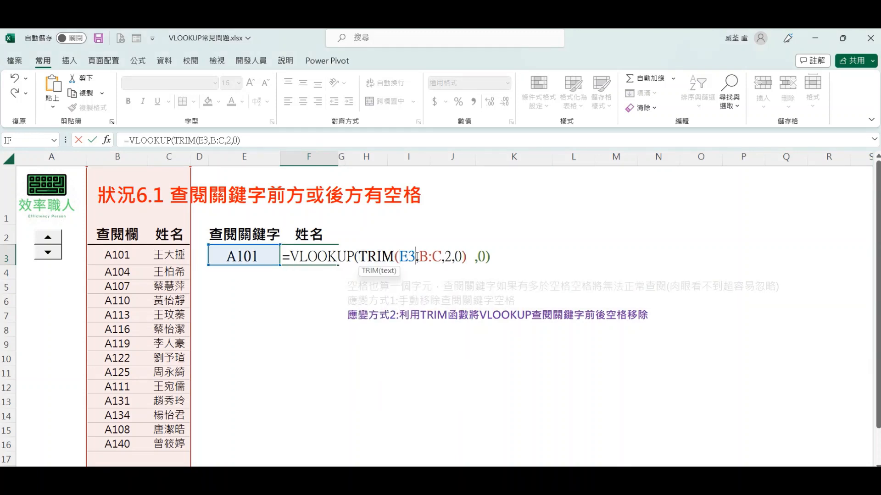
{"action": "type", "text": ")"}
{"action": "key", "text": "Return"}
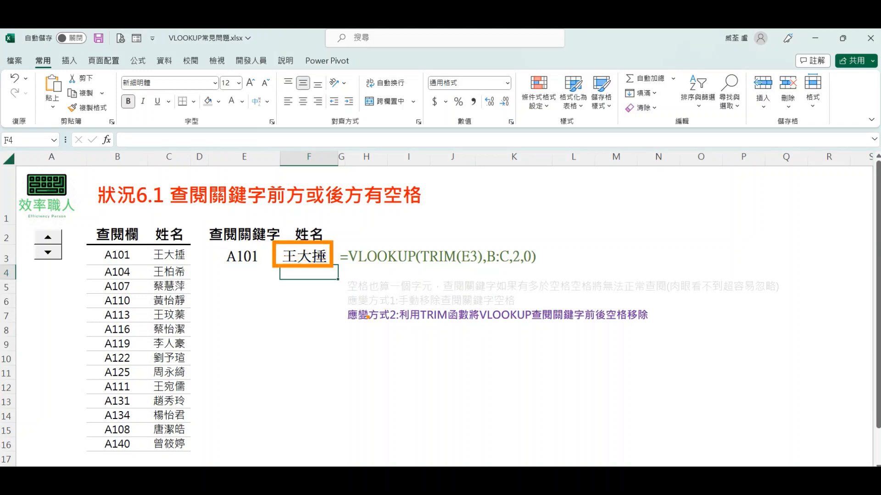
Step: Undo the TRIM change in F3 and bring up the 應變方式3 note about appending &" " to the range
{"action": "key", "text": "ctrl+z"}
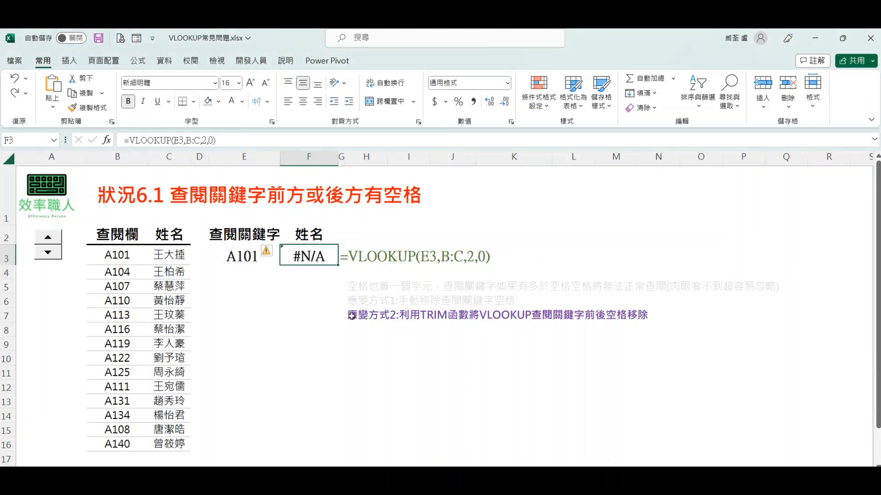
{"action": "left_click", "coordinate": [38, 239]}
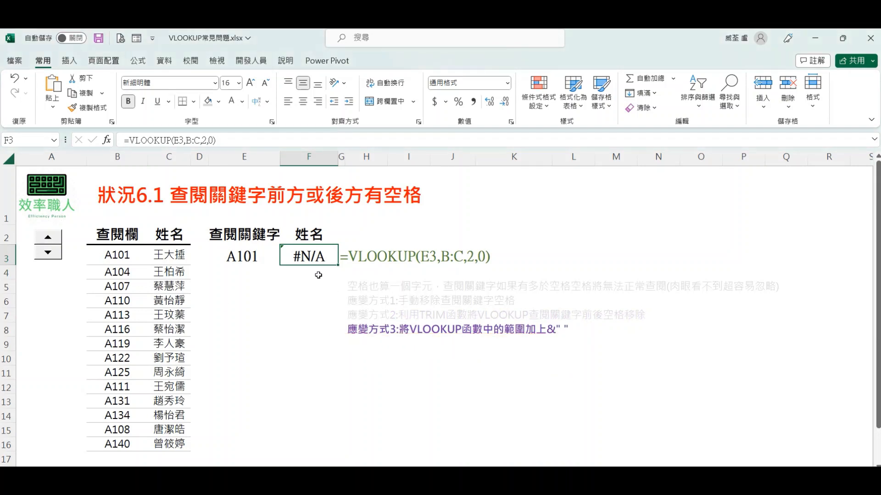
Step: Append &" " to the table range in F3 so the formula reads =VLOOKUP(E3,B:C&" ",2,0)
{"action": "double_click", "coordinate": [310, 258]}
{"action": "left_click", "coordinate": [405, 255]}
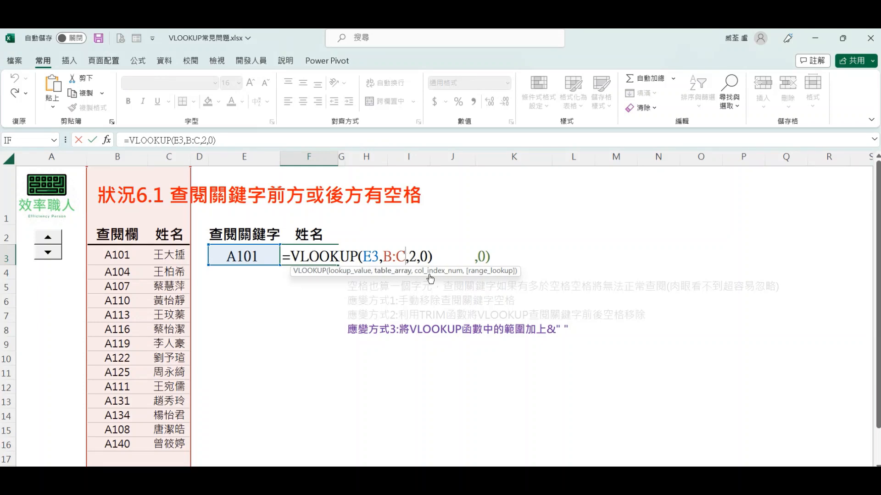
{"action": "type", "text": "&\" "}
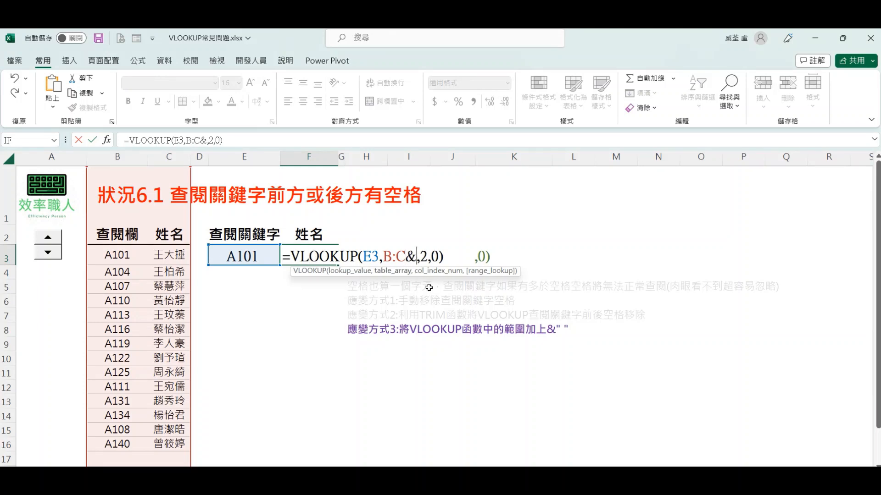
{"action": "type", "text": "\""}
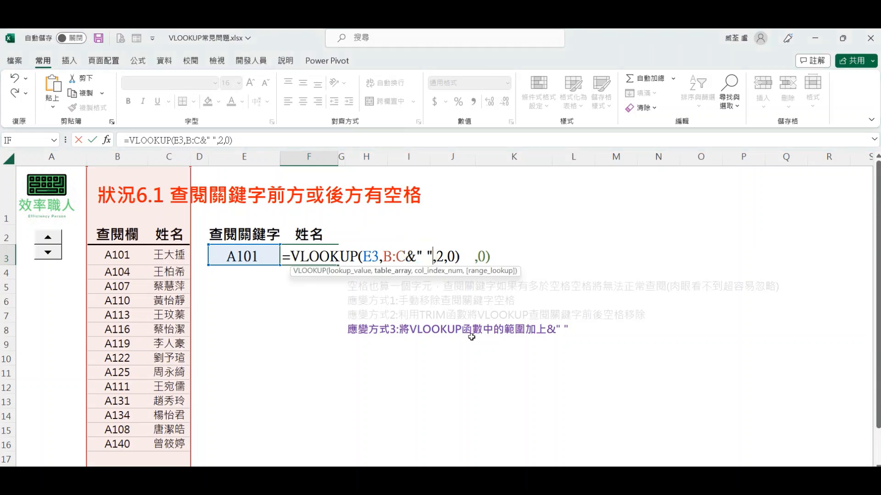
{"action": "key", "text": "Return"}
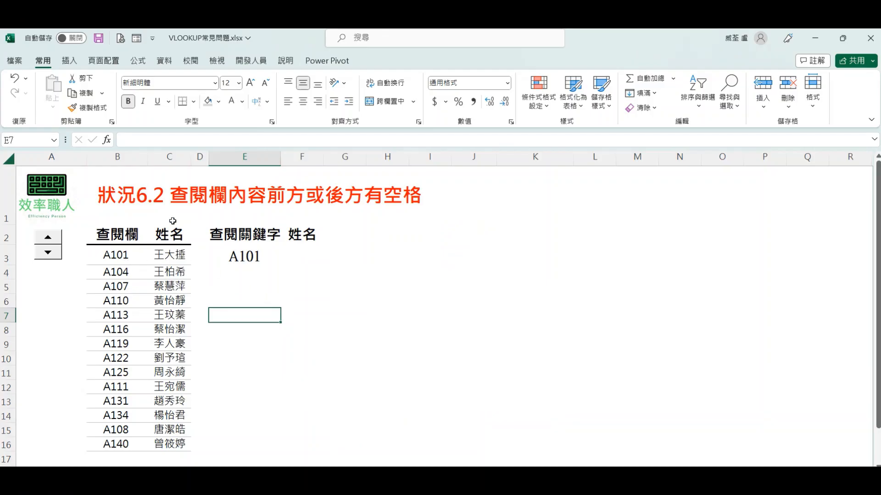
{"action": "left_click", "coordinate": [108, 196]}
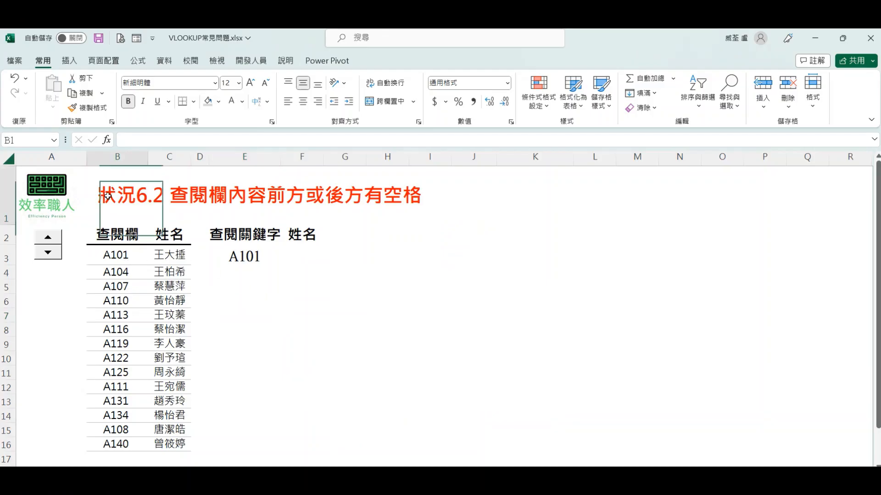
{"action": "left_click_drag", "start_coordinate": [107, 197], "coordinate": [439, 194]}
{"action": "left_click", "coordinate": [391, 277]}
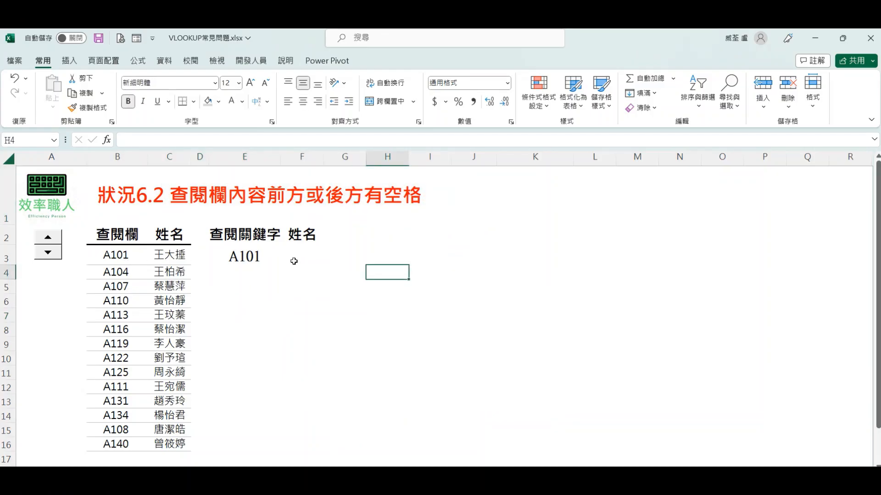
Step: On the 狀況6.2 sheet, enter =VLOOKUP(E3,B:C,2,0) in F3 to look up the name for the keyword
{"action": "left_click", "coordinate": [296, 253]}
{"action": "type", "text": "=VL"}
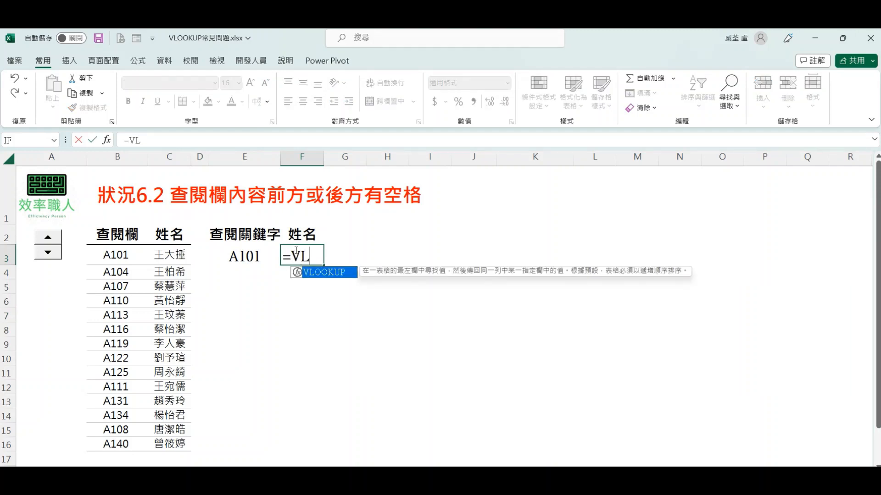
{"action": "key", "text": "Tab"}
{"action": "left_click", "coordinate": [261, 256]}
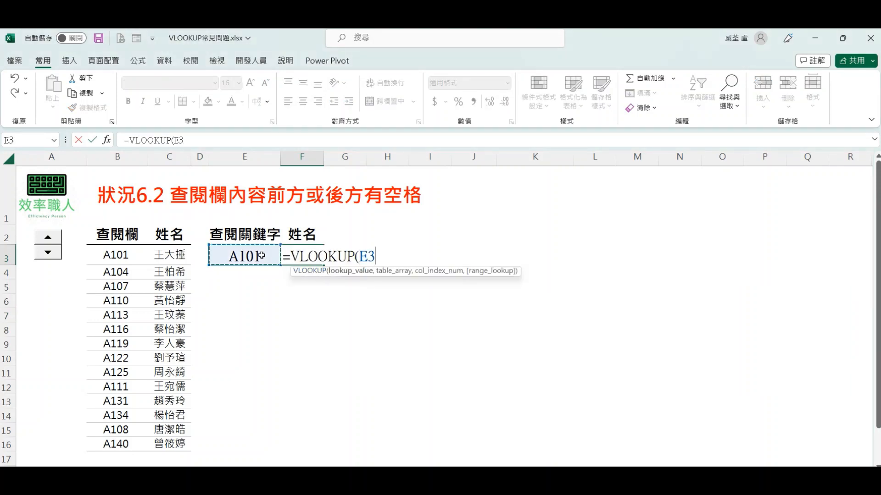
{"action": "type", "text": ","}
{"action": "left_click_drag", "start_coordinate": [145, 155], "coordinate": [157, 155]}
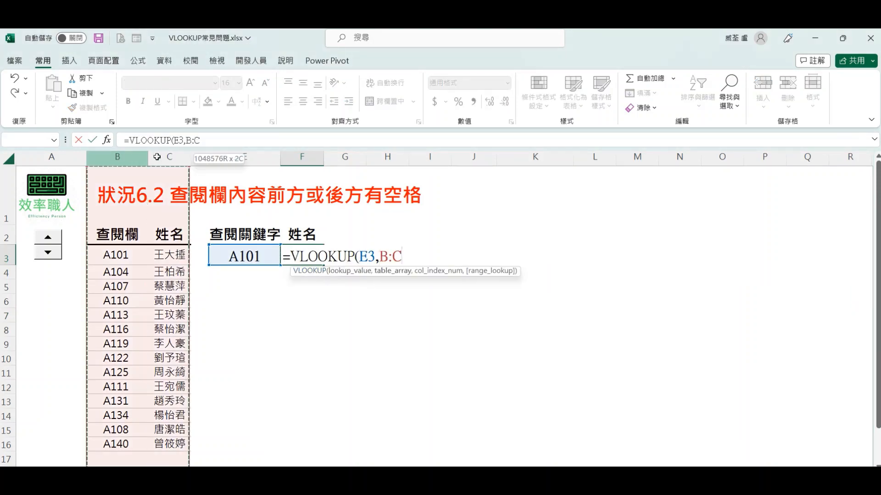
{"action": "type", "text": "m"}
{"action": "key", "text": "BackSpace"}
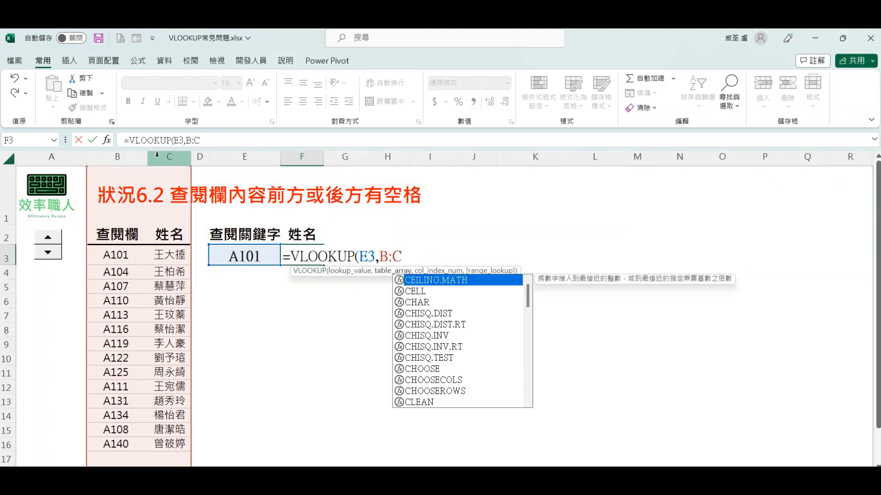
{"action": "type", "text": ","}
{"action": "type", "text": "2,0)"}
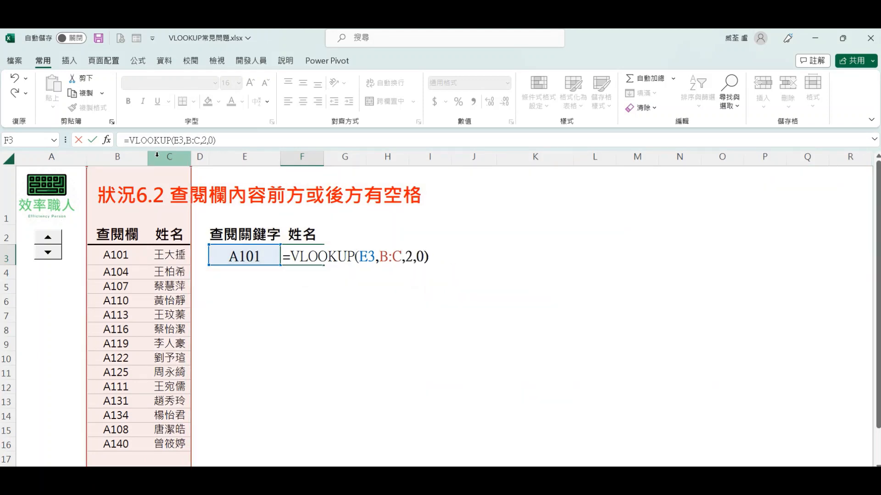
{"action": "key", "text": "Return"}
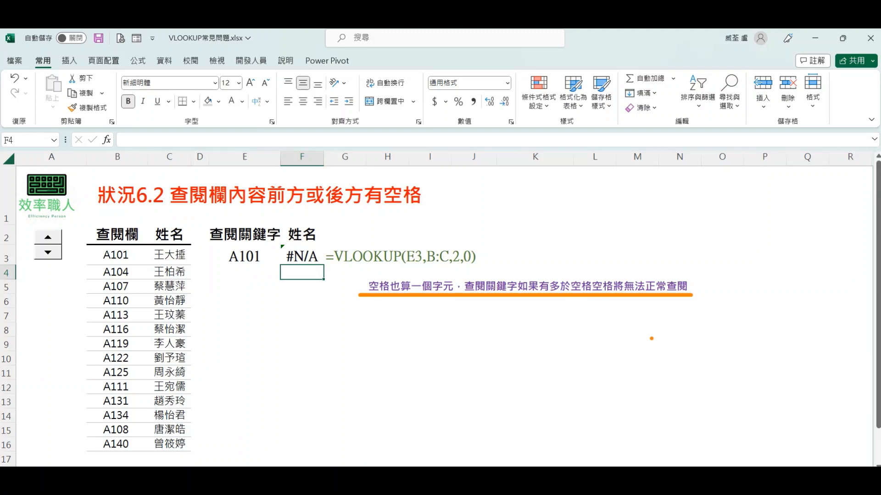
Step: Inspect lookup-column cells B3, B4 and B5 in edit mode for spaces around their contents
{"action": "double_click", "coordinate": [120, 255]}
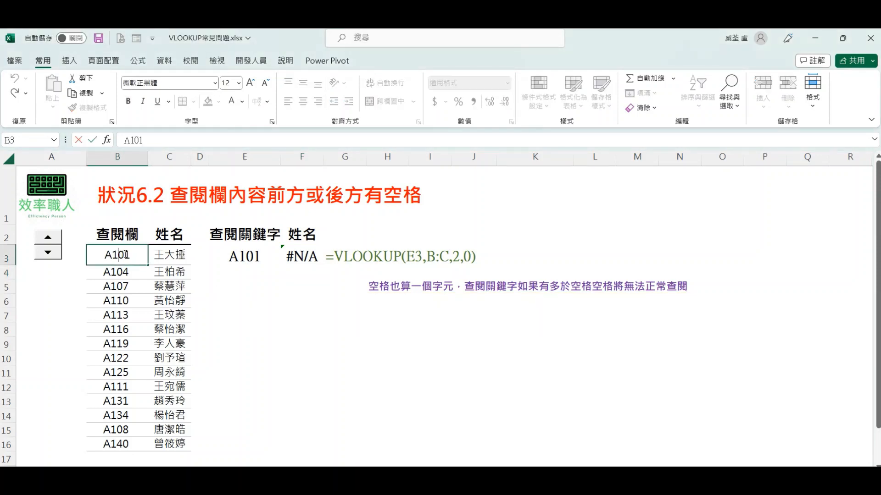
{"action": "left_click_drag", "start_coordinate": [137, 254], "coordinate": [128, 255]}
{"action": "key", "text": "Escape"}
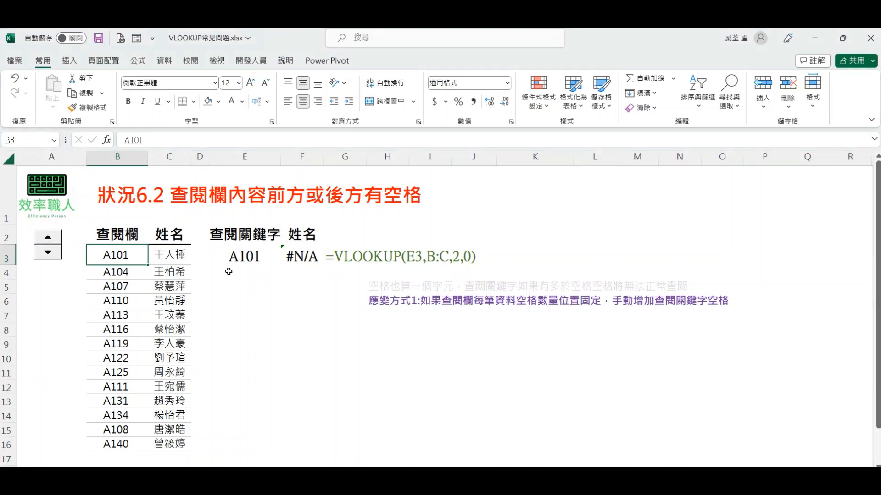
{"action": "double_click", "coordinate": [131, 271]}
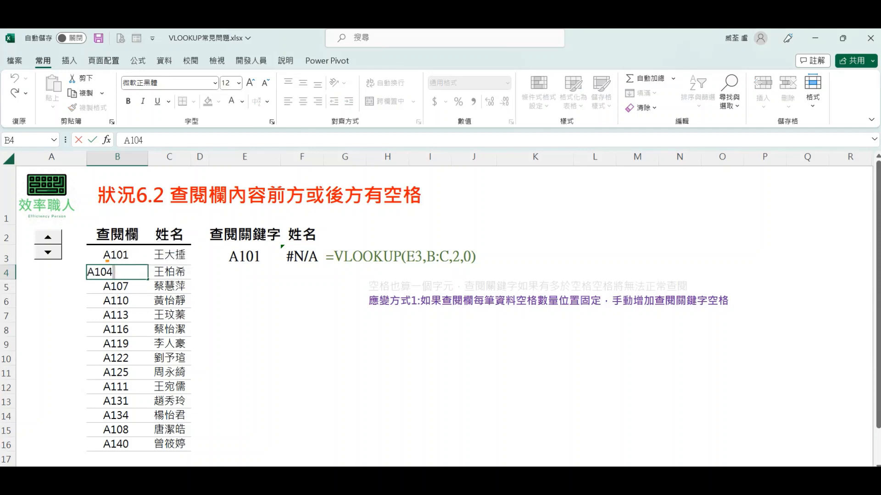
{"action": "double_click", "coordinate": [136, 287]}
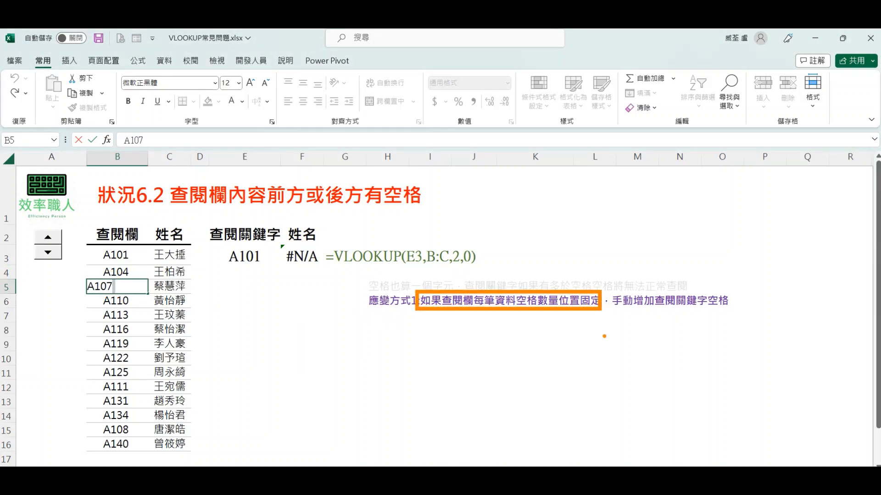
Step: Add a trailing space after A101 in keyword cell E3 and widen column F to fit the returned name
{"action": "double_click", "coordinate": [269, 256]}
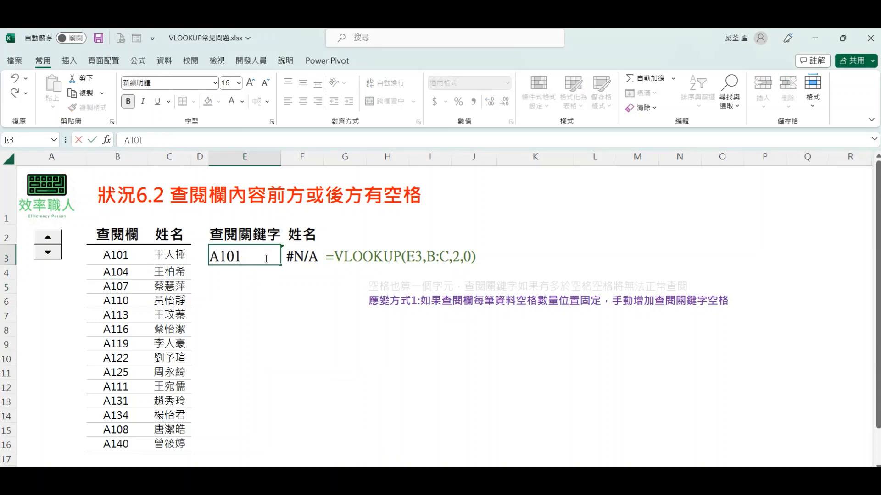
{"action": "key", "text": "Return"}
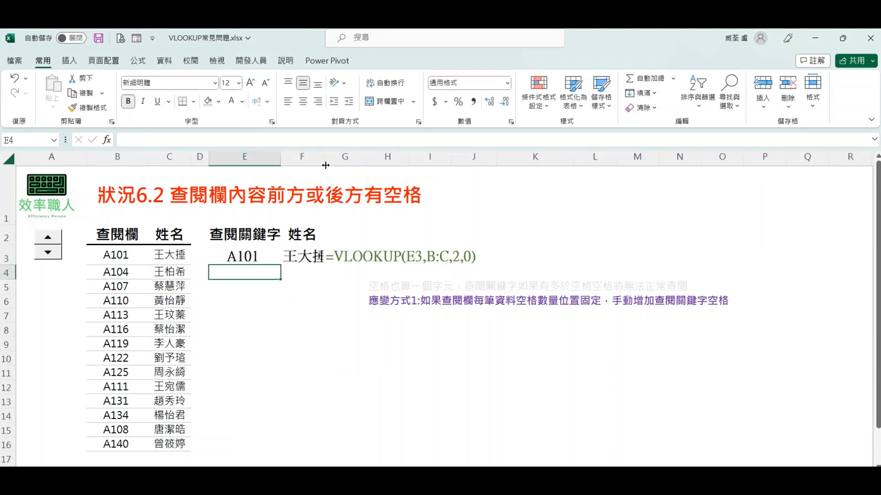
{"action": "left_click_drag", "start_coordinate": [324, 161], "coordinate": [337, 162]}
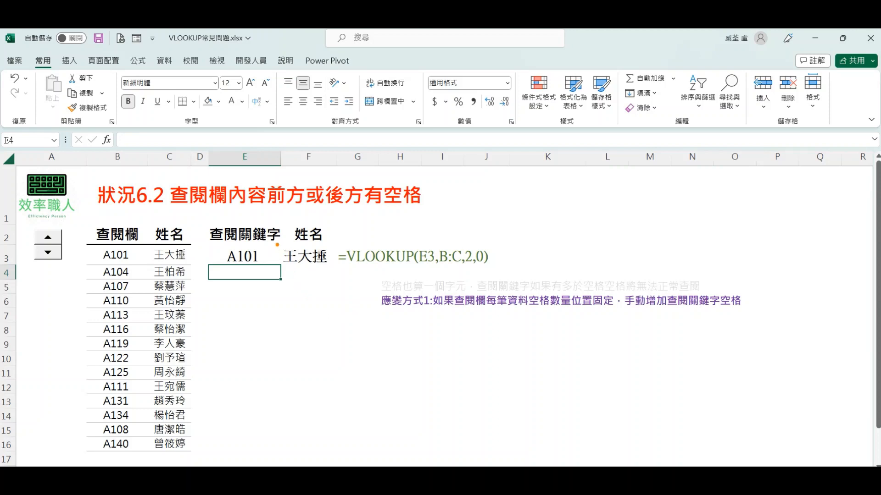
{"action": "left_click_drag", "start_coordinate": [277, 245], "coordinate": [336, 269]}
{"action": "left_click", "coordinate": [340, 319]}
Step: Undo the column-width and keyword-space edits, and widen column F again
{"action": "key", "text": "ctrl+z"}
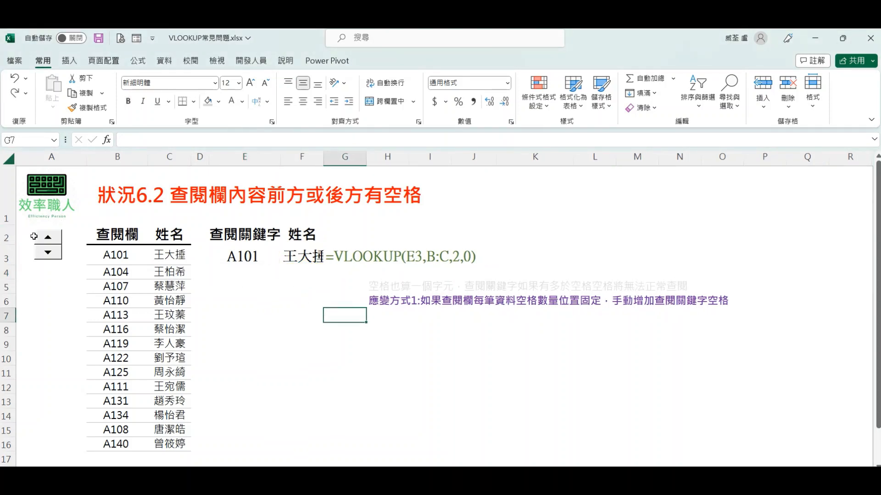
{"action": "key", "text": "ctrl+z"}
{"action": "left_click_drag", "start_coordinate": [324, 156], "coordinate": [341, 157]}
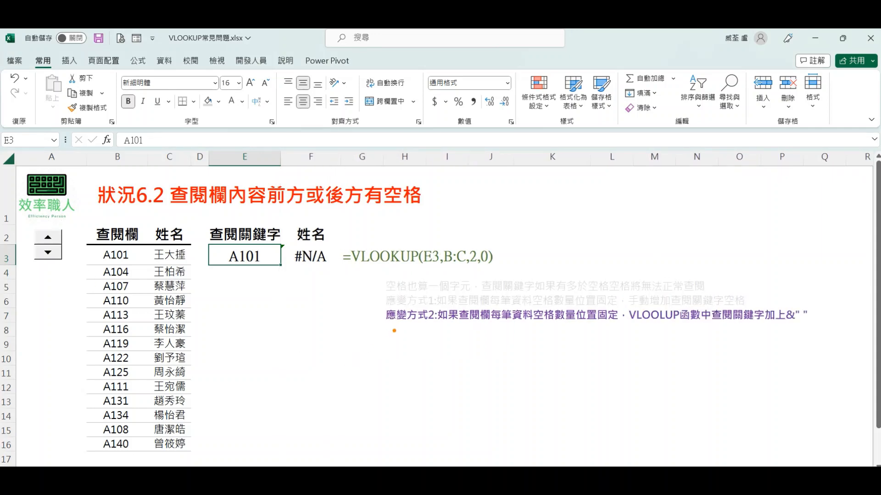
{"action": "left_click_drag", "start_coordinate": [379, 325], "coordinate": [811, 325]}
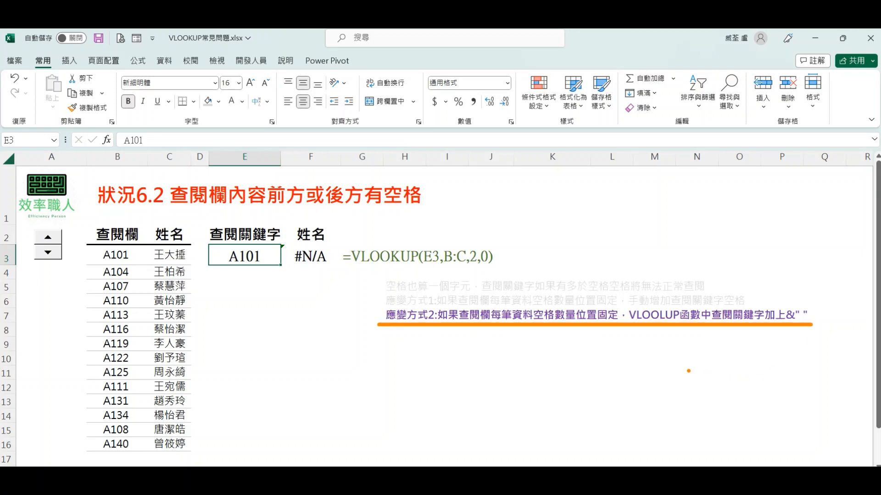
Step: Append &" " to the lookup value in F3 so the formula reads =VLOOKUP(E3&" ",B:C,2,0)
{"action": "double_click", "coordinate": [294, 256]}
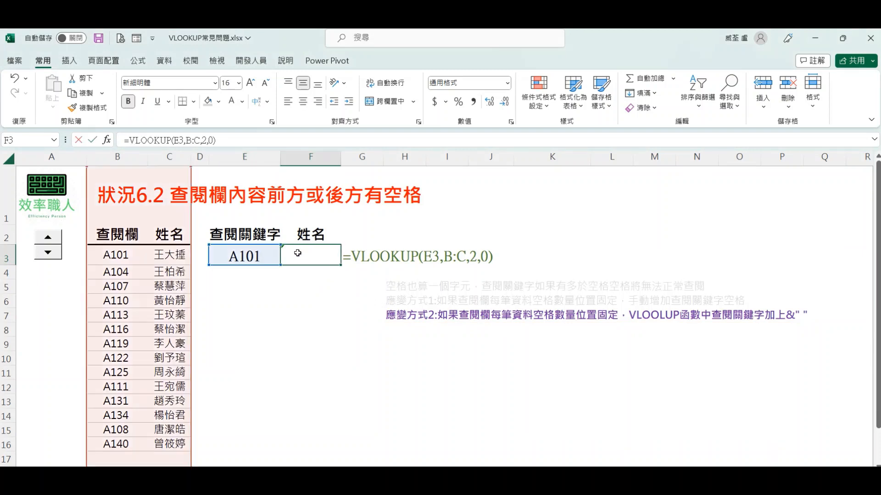
{"action": "left_click", "coordinate": [375, 256]}
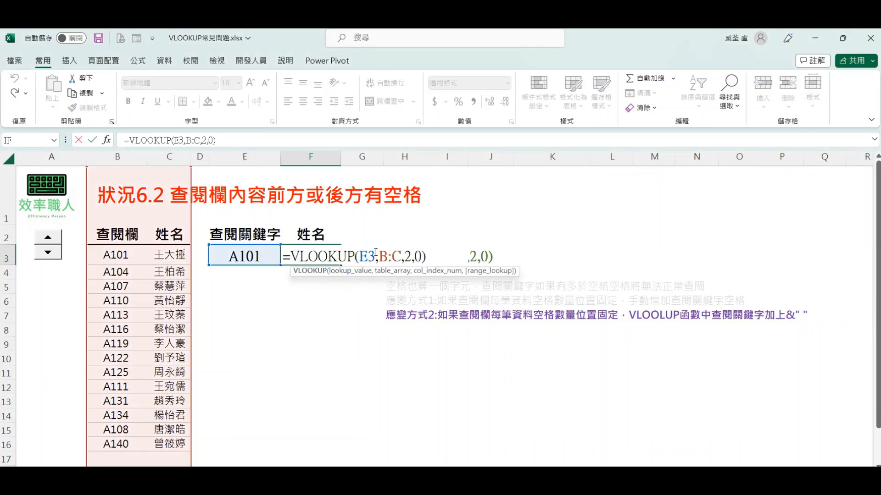
{"action": "type", "text": "&"}
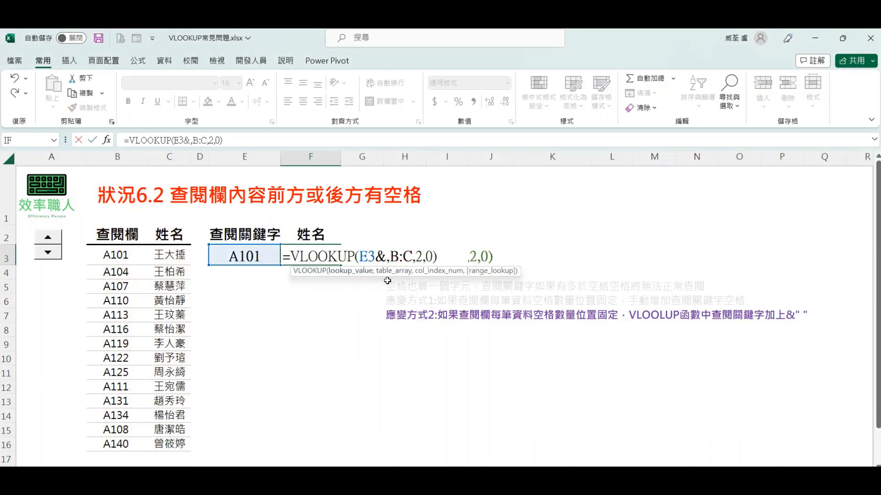
{"action": "type", "text": "\" \""}
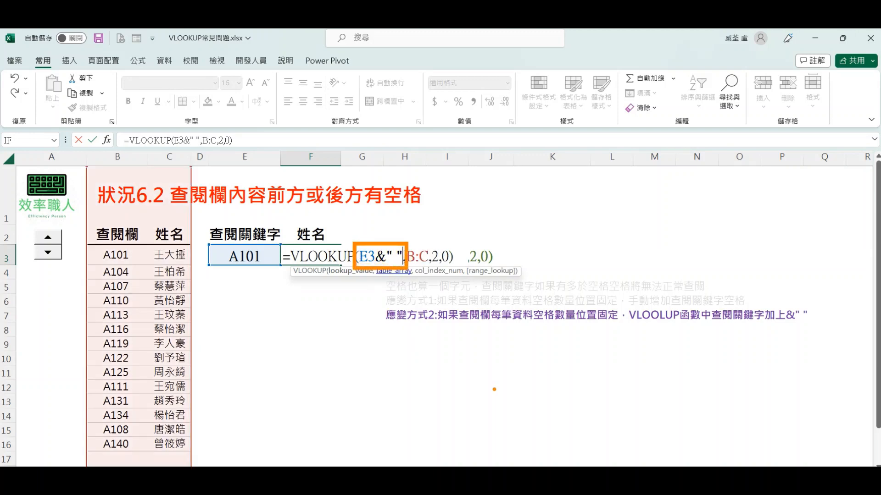
{"action": "key", "text": "Return"}
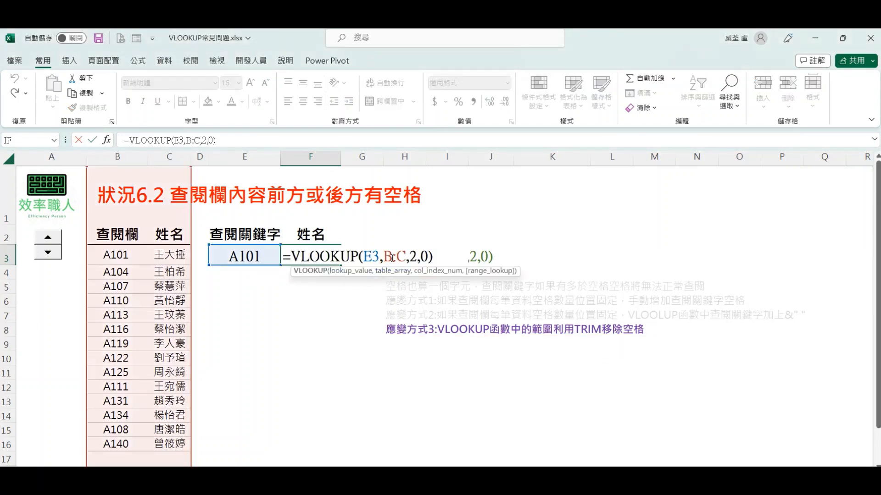
Step: Wrap the table range in F3 with TRIM so the formula reads =VLOOKUP(E3,TRIM(B:C),2,0)
{"action": "left_click", "coordinate": [385, 255]}
{"action": "type", "text": "TR"}
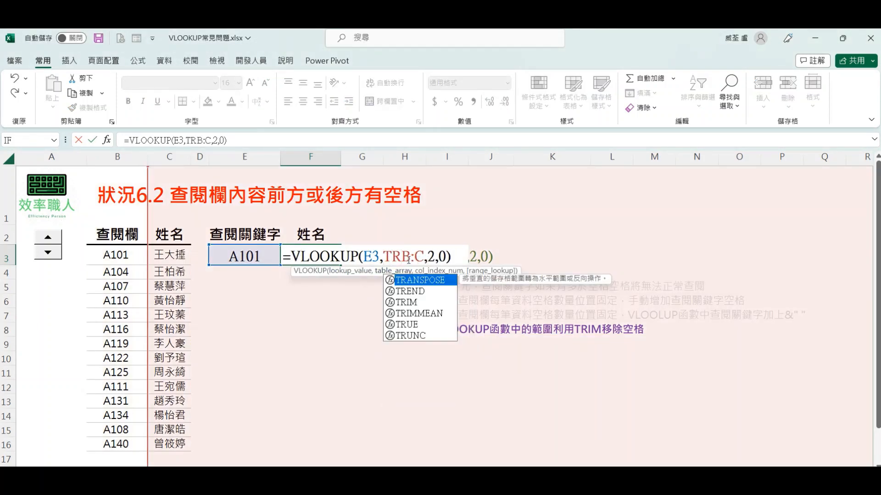
{"action": "double_click", "coordinate": [414, 302]}
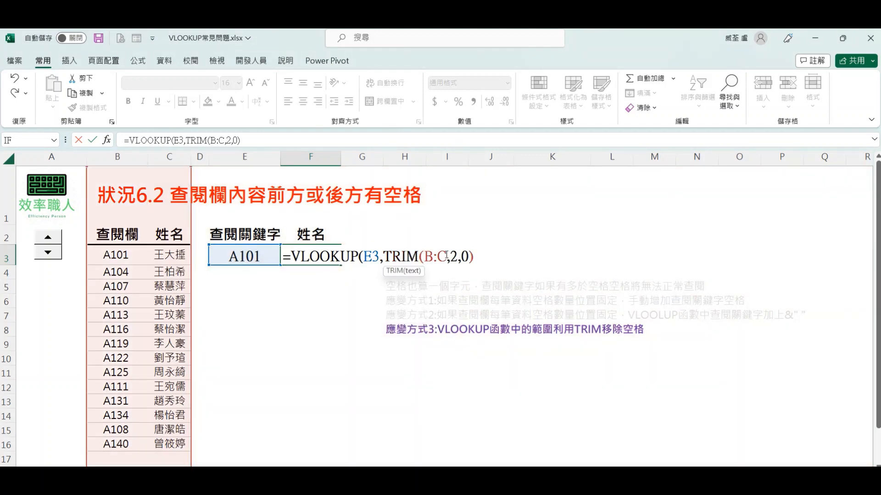
{"action": "left_click", "coordinate": [446, 256]}
{"action": "type", "text": ")"}
{"action": "key", "text": "Return"}
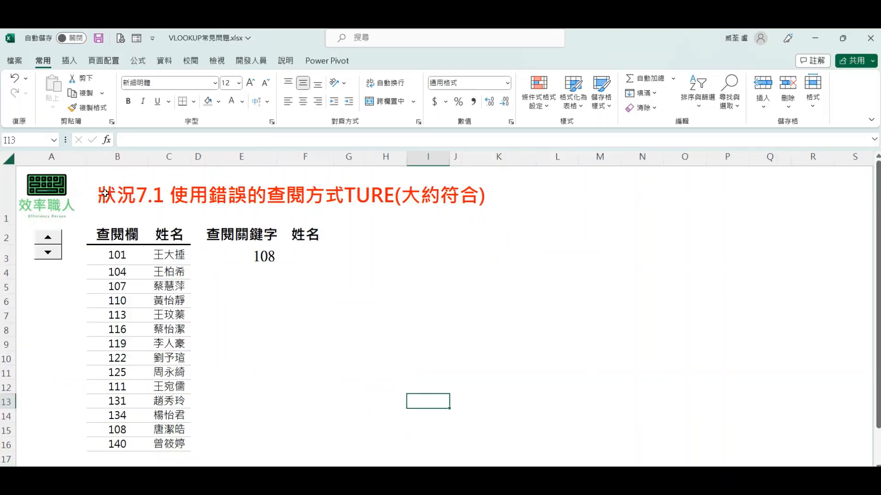
Step: On the 狀況7.1 sheet, enter =VLOOKUP(E3,B:C,2,1) in F3 to look up the name with approximate match
{"action": "left_click_drag", "start_coordinate": [103, 193], "coordinate": [507, 201]}
{"action": "left_click", "coordinate": [415, 300]}
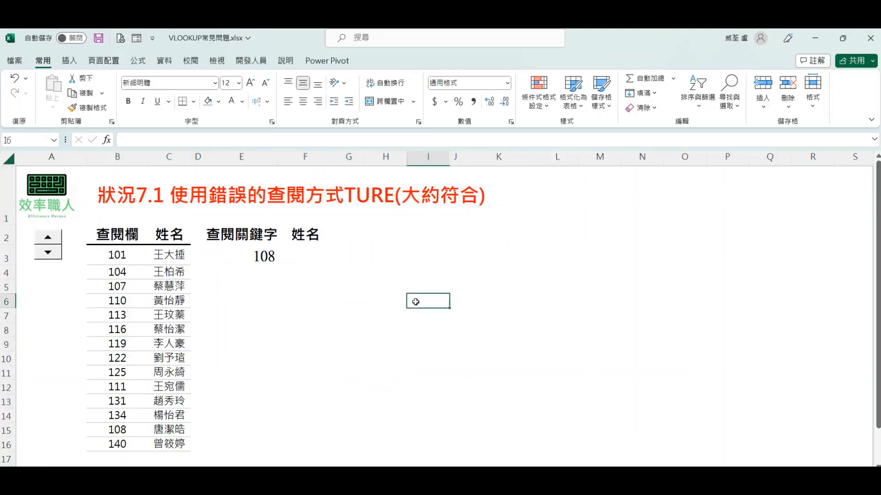
{"action": "left_click", "coordinate": [303, 248]}
{"action": "type", "text": "=VL"}
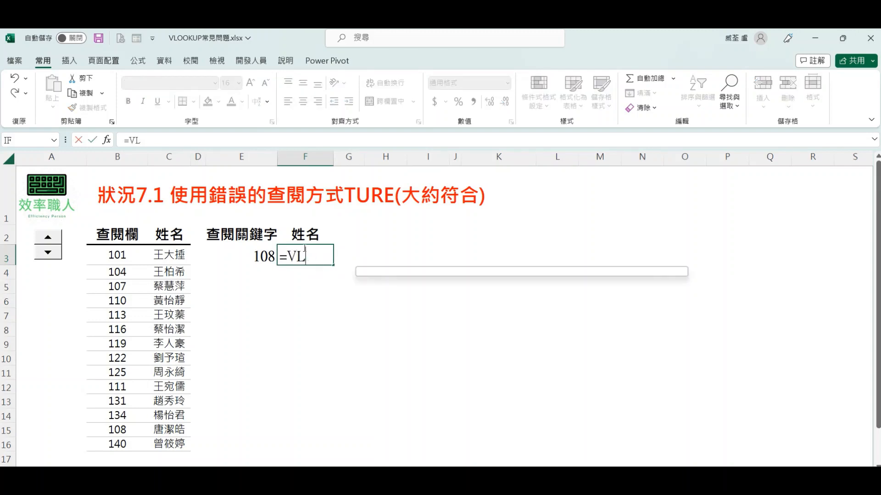
{"action": "double_click", "coordinate": [322, 271]}
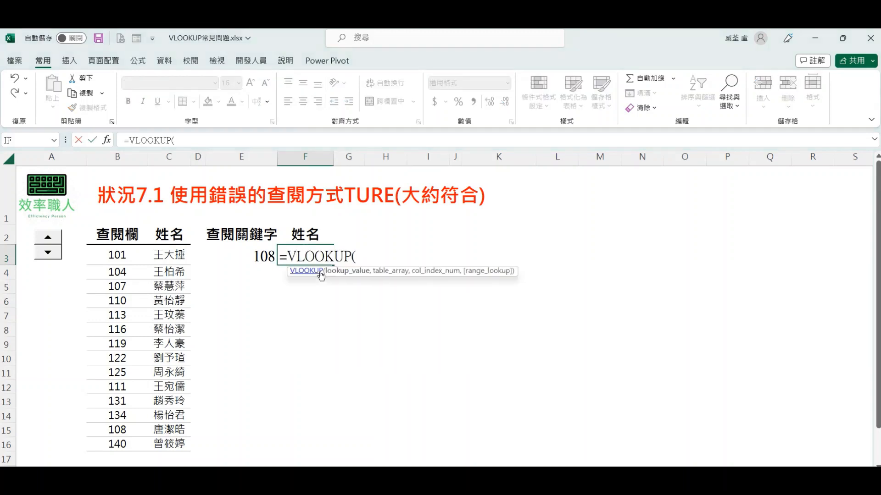
{"action": "left_click", "coordinate": [239, 255]}
{"action": "type", "text": "ㄝ"}
{"action": "key", "text": "BackSpace"}
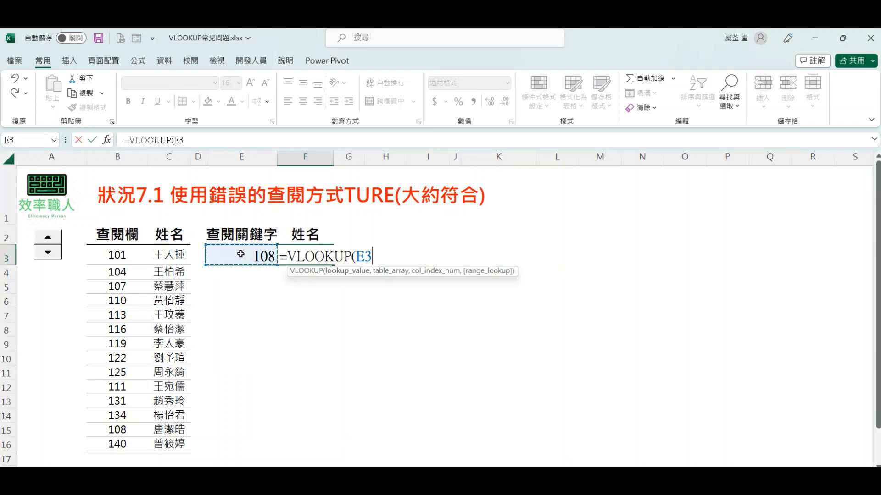
{"action": "type", "text": ","}
{"action": "left_click", "coordinate": [146, 159]}
{"action": "left_click_drag", "start_coordinate": [149, 159], "coordinate": [157, 157]}
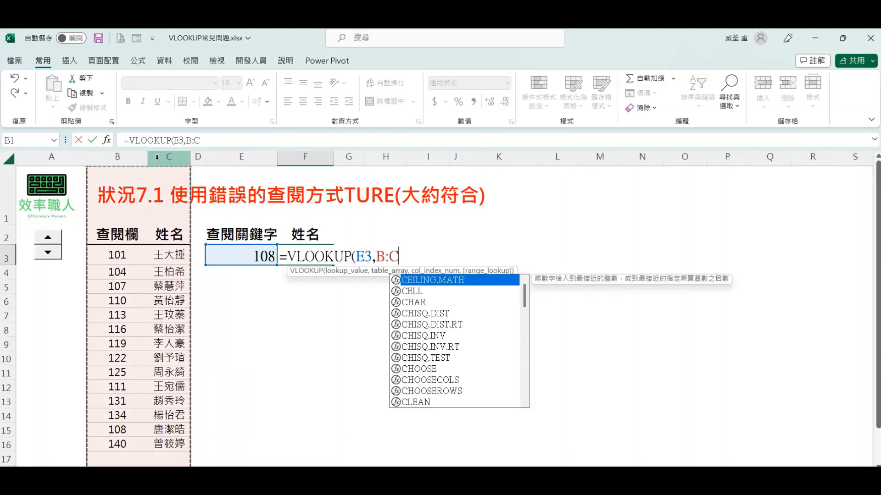
{"action": "type", "text": ",2,"}
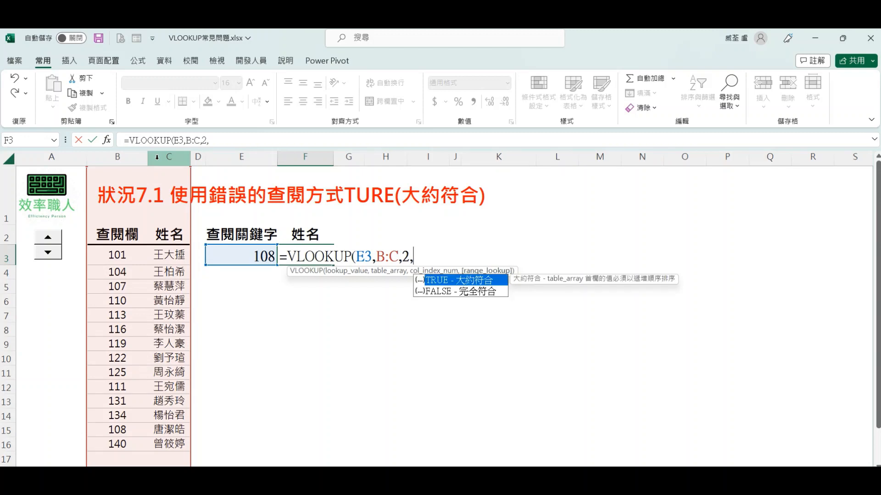
{"action": "type", "text": "1)"}
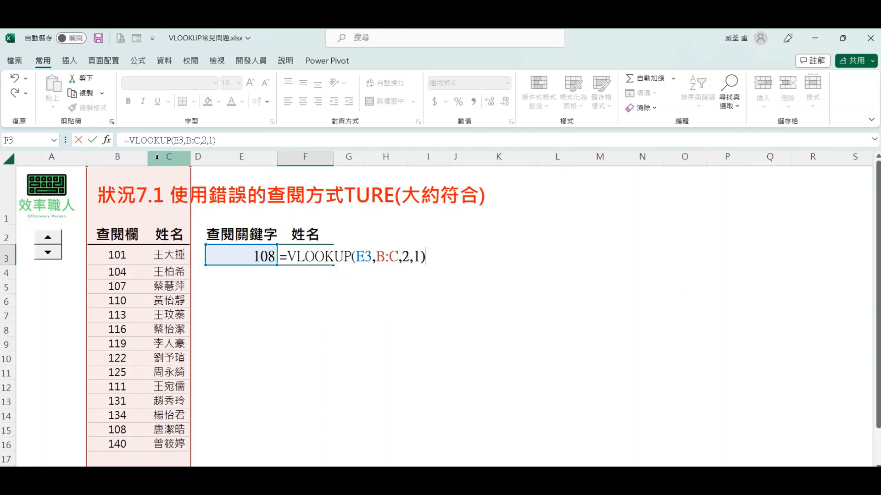
{"action": "key", "text": "Return"}
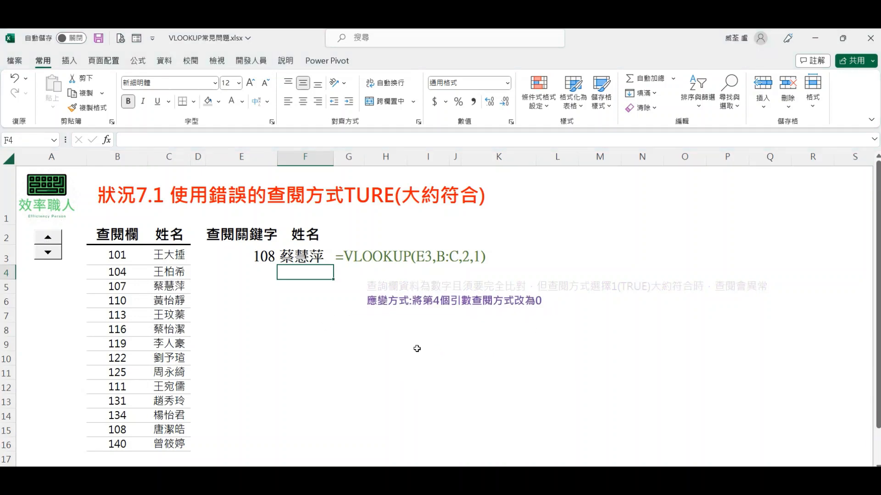
Step: Change the fourth argument of the F3 formula to 0 so it reads =VLOOKUP(E3,B:C,2,0)
{"action": "double_click", "coordinate": [299, 256]}
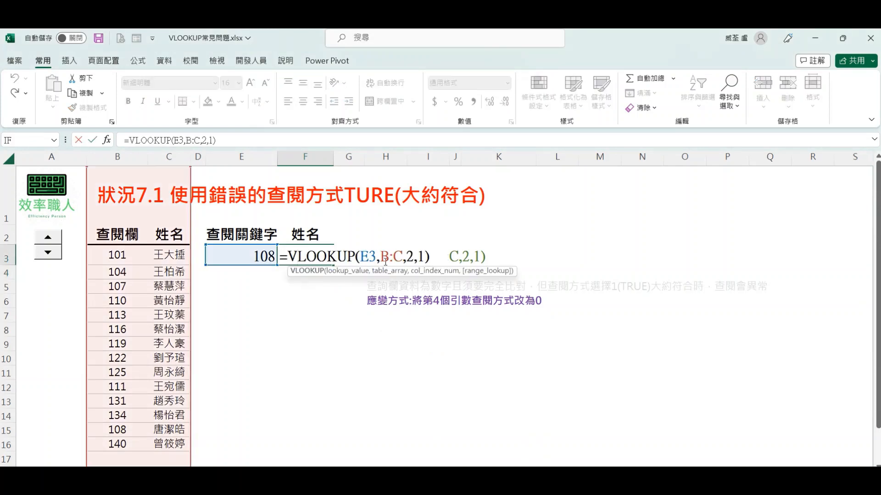
{"action": "left_click", "coordinate": [421, 256]}
{"action": "key", "text": "Delete"}
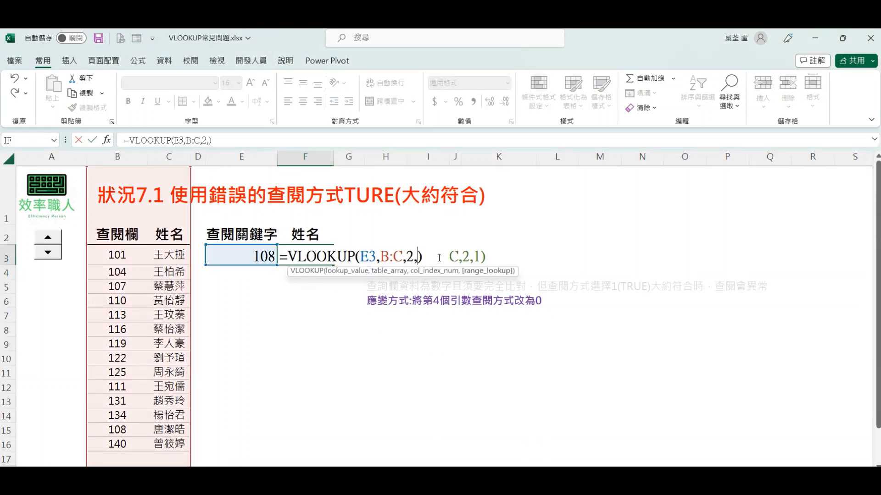
{"action": "type", "text": "0"}
{"action": "key", "text": "Return"}
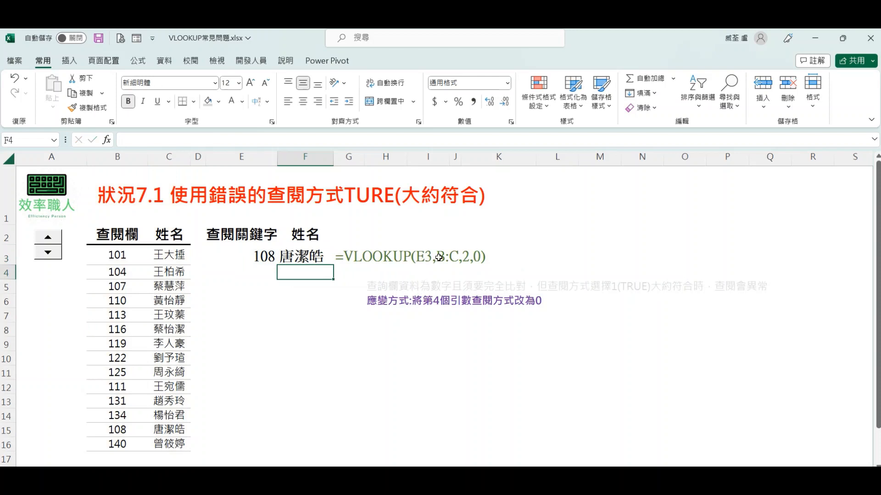
{"action": "left_click", "coordinate": [429, 358]}
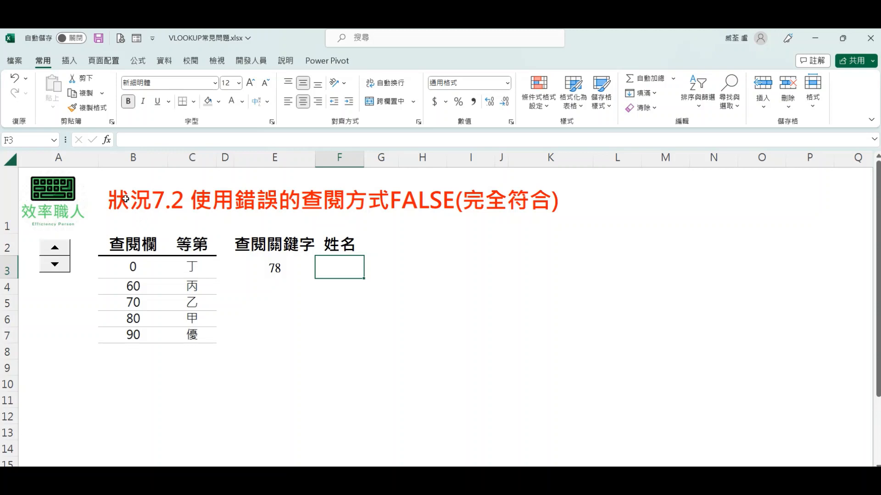
Step: On the 狀況7.2 sheet, enter =VLOOKUP(E3,B:C,2,0) in F3 to look up the grade with exact match
{"action": "left_click_drag", "start_coordinate": [122, 198], "coordinate": [541, 208]}
{"action": "left_click", "coordinate": [515, 283]}
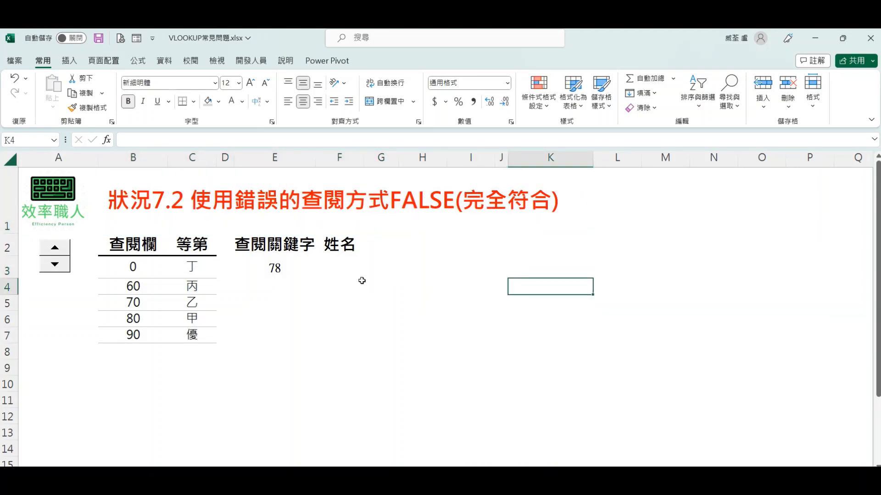
{"action": "left_click", "coordinate": [347, 268]}
{"action": "type", "text": "=VL"}
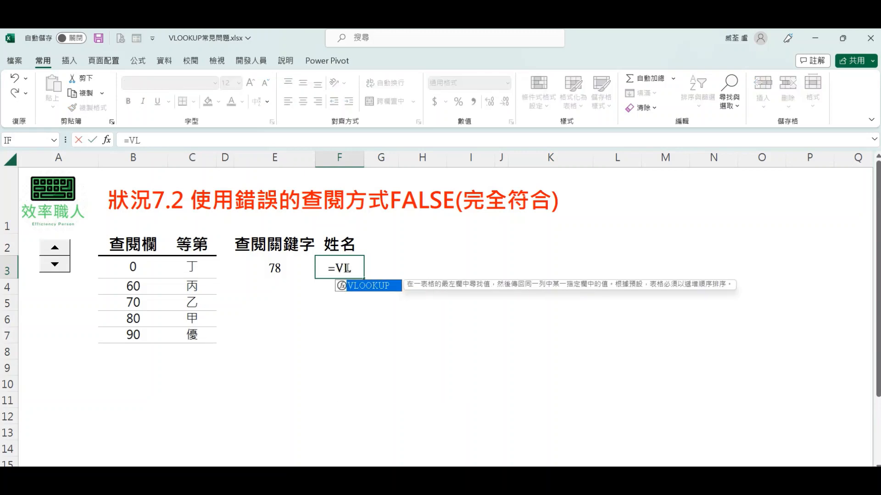
{"action": "key", "text": "Tab"}
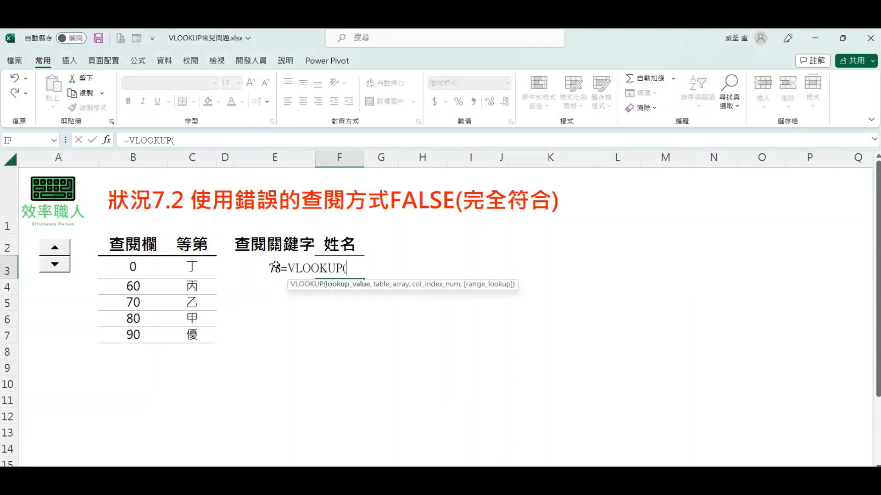
{"action": "left_click", "coordinate": [265, 264]}
{"action": "type", "text": ","}
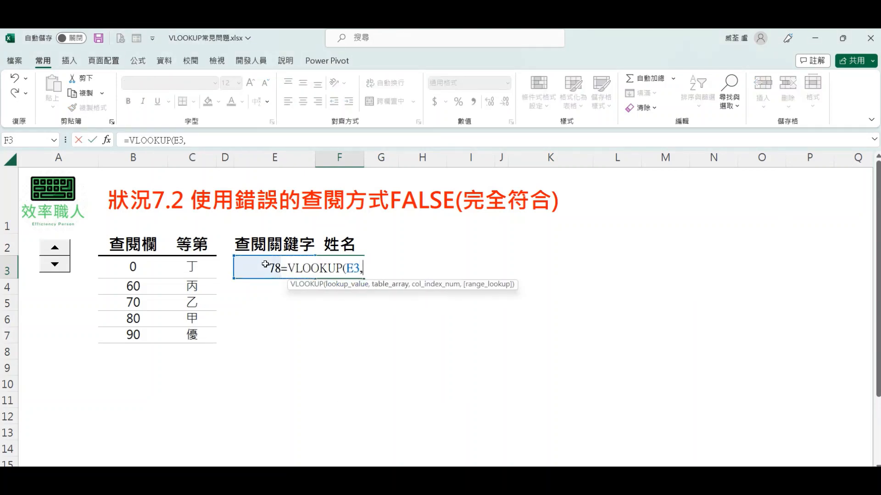
{"action": "left_click_drag", "start_coordinate": [137, 158], "coordinate": [170, 163]}
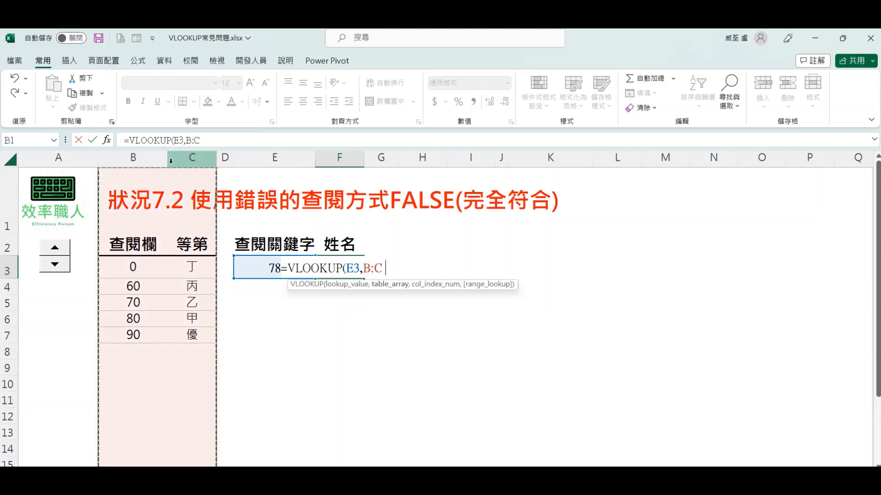
{"action": "type", "text": ",2,0)"}
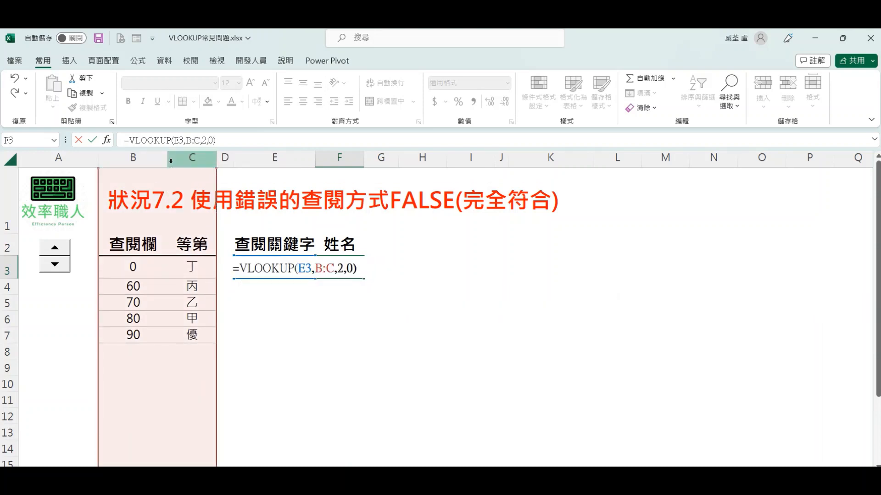
{"action": "key", "text": "Return"}
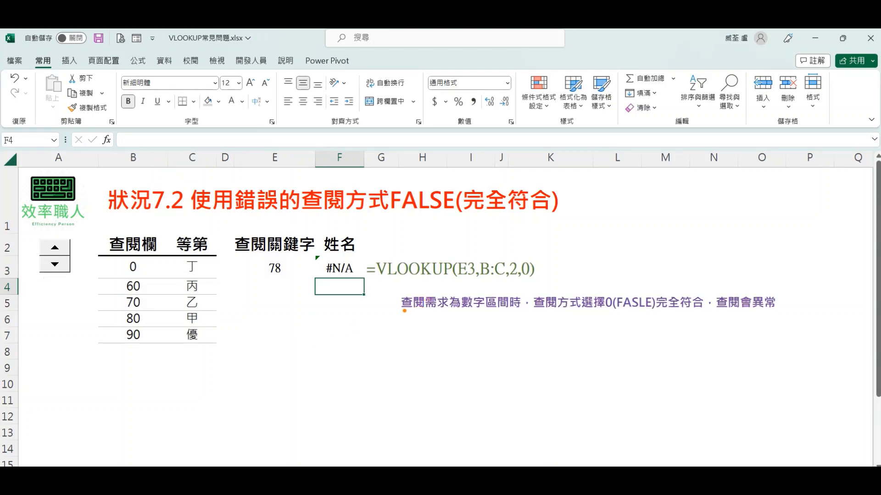
Step: Advance the 狀況7.2 sheet's explanatory notes to the remedy for the exact-match lookup
{"action": "left_click_drag", "start_coordinate": [396, 315], "coordinate": [782, 314]}
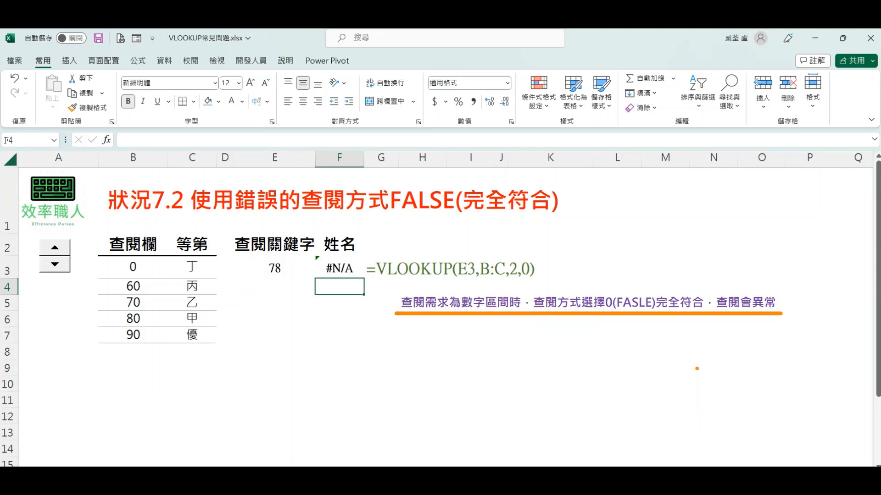
{"action": "key", "text": "Escape"}
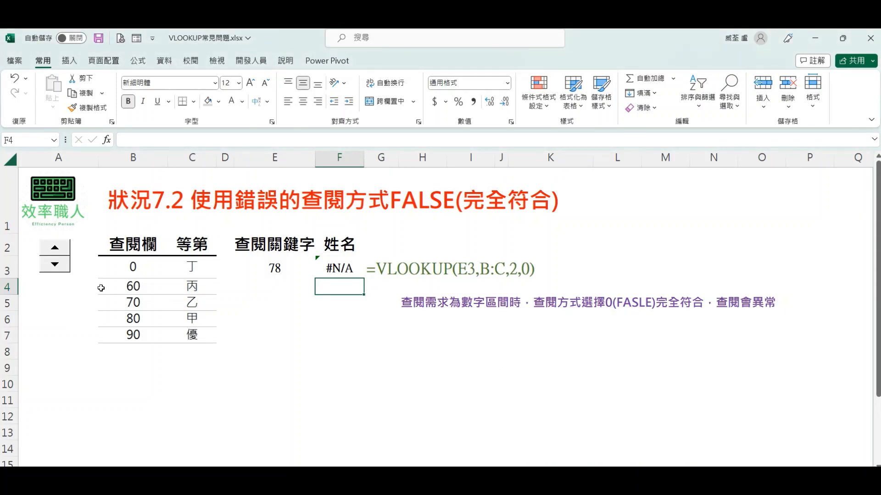
{"action": "left_click", "coordinate": [65, 253]}
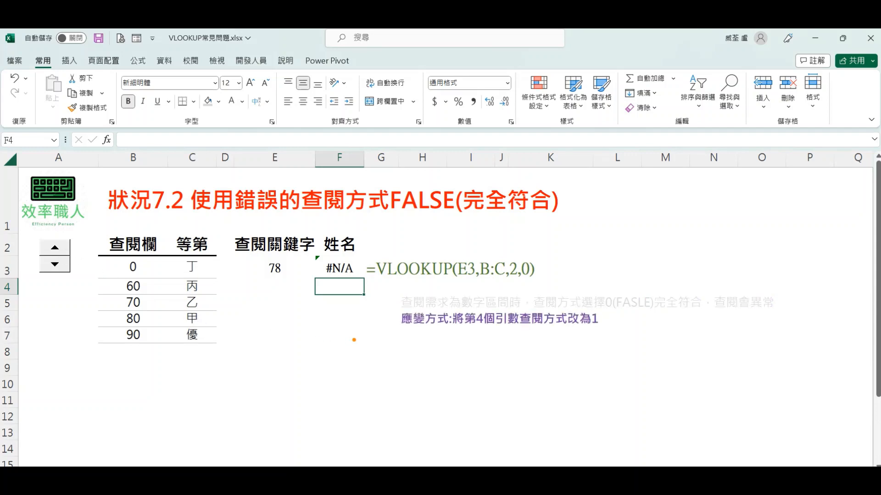
{"action": "left_click_drag", "start_coordinate": [393, 328], "coordinate": [610, 328]}
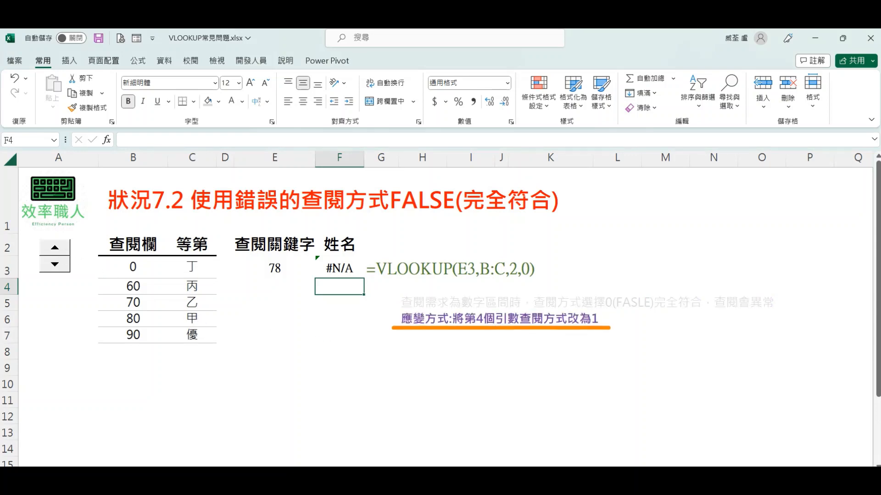
{"action": "key", "text": "Escape"}
Step: Set the fourth argument of the F3 formula to 1 so it reads =VLOOKUP(E3,B:C,2,1)
{"action": "left_click", "coordinate": [359, 269]}
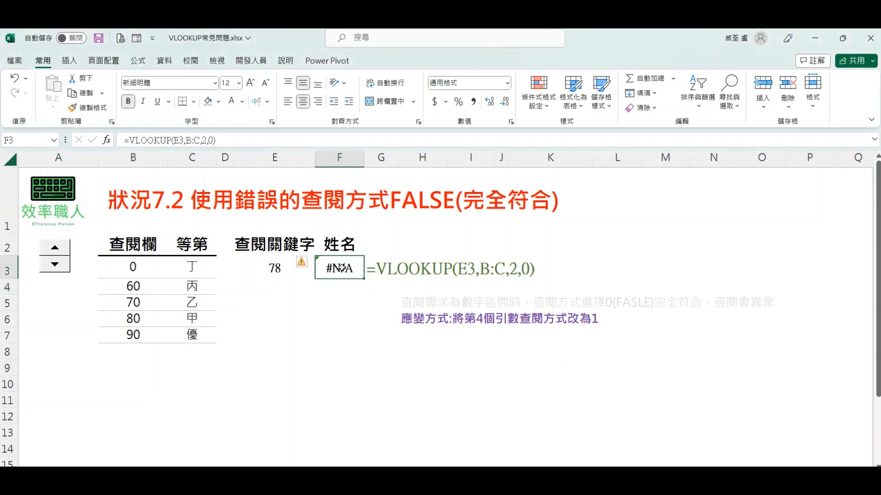
{"action": "double_click", "coordinate": [359, 268]}
{"action": "key", "text": "BackSpace"}
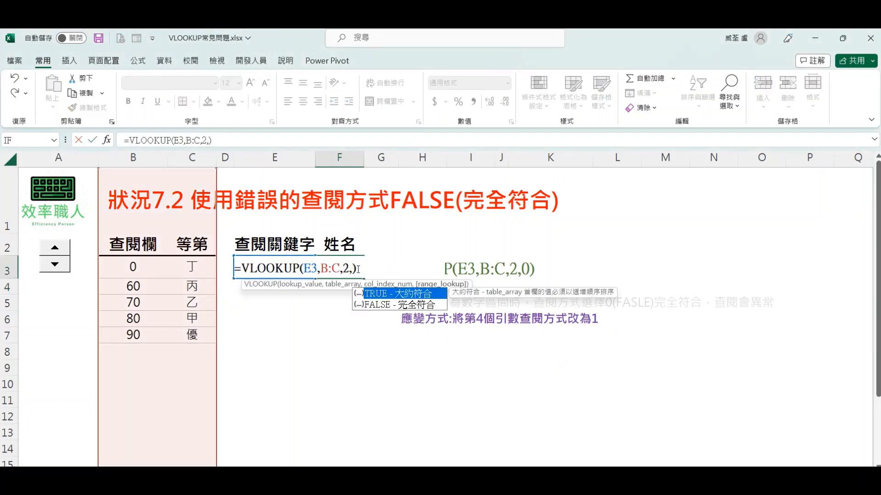
{"action": "type", "text": "1"}
{"action": "key", "text": "Return"}
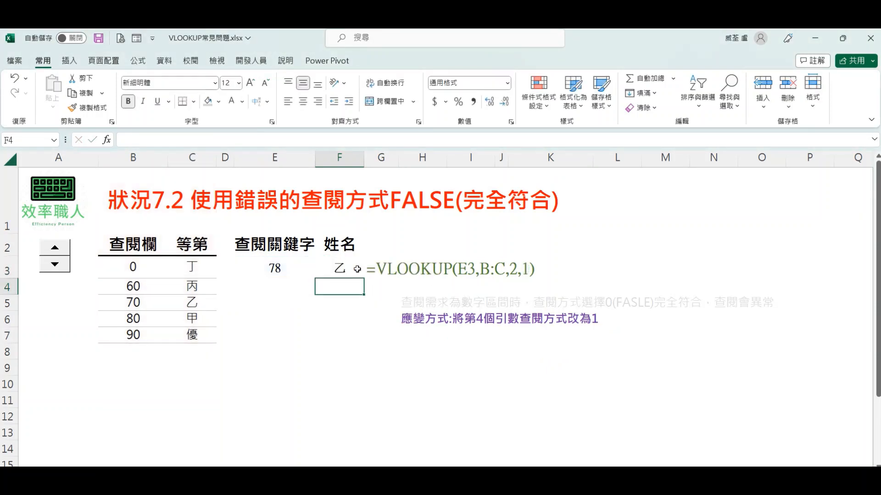
{"action": "left_click", "coordinate": [344, 339]}
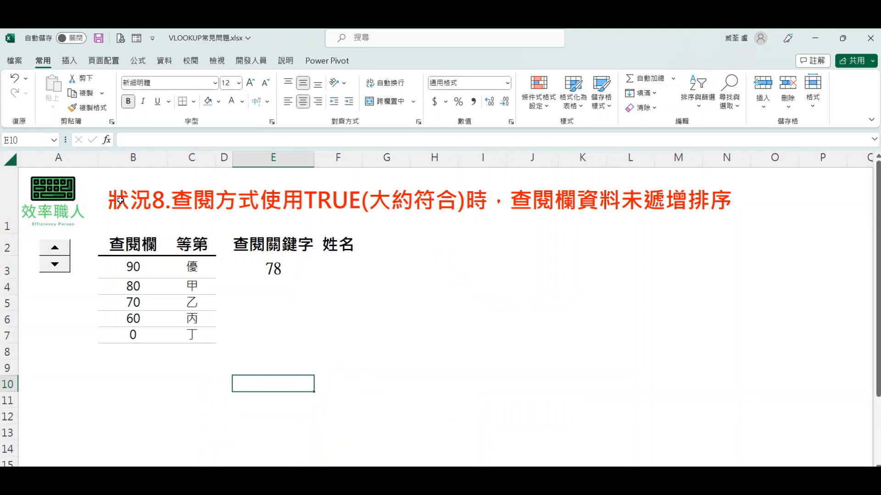
Step: On the 狀況8 sheet, enter =VLOOKUP(E3,B:C,2,1) in F3 to look up the grade with approximate match
{"action": "left_click_drag", "start_coordinate": [120, 201], "coordinate": [740, 215]}
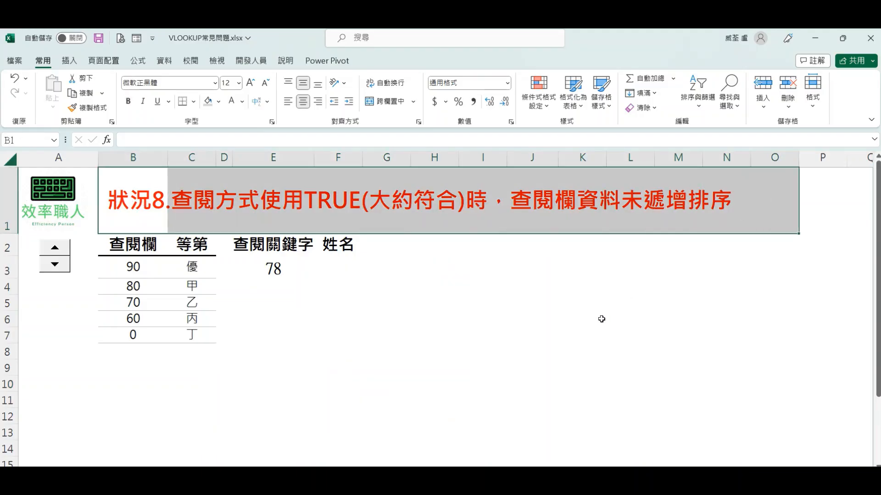
{"action": "left_click", "coordinate": [334, 260]}
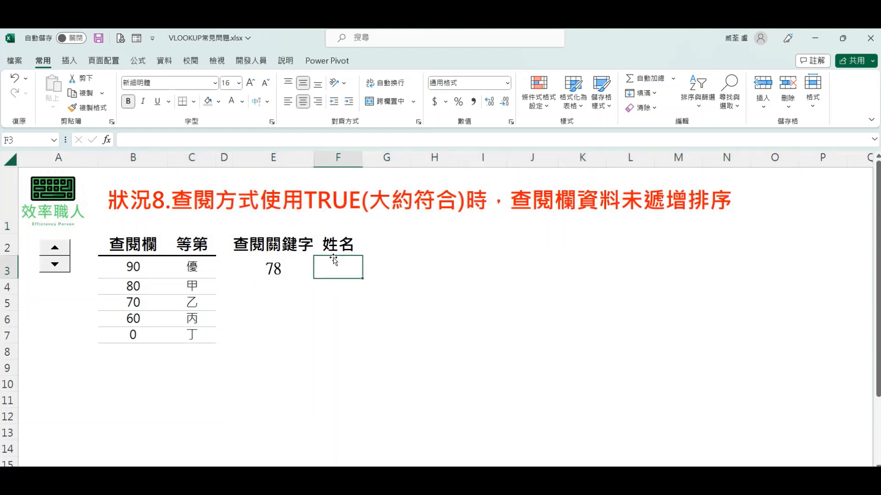
{"action": "type", "text": "=VLO"}
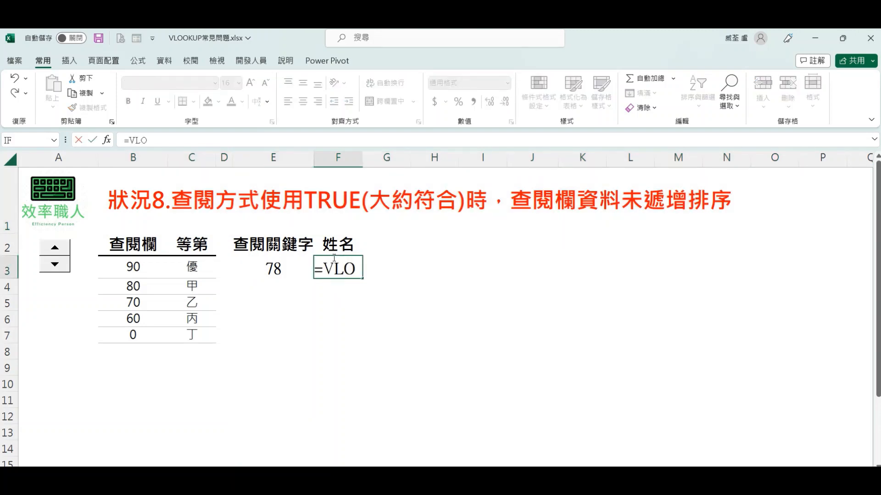
{"action": "key", "text": "BackSpace"}
{"action": "double_click", "coordinate": [352, 289]}
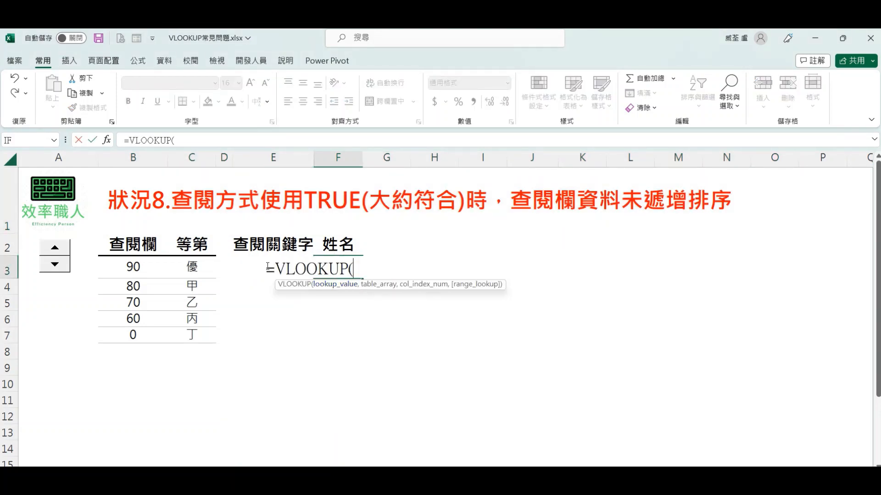
{"action": "left_click", "coordinate": [244, 260]}
{"action": "type", "text": "ㄝ"}
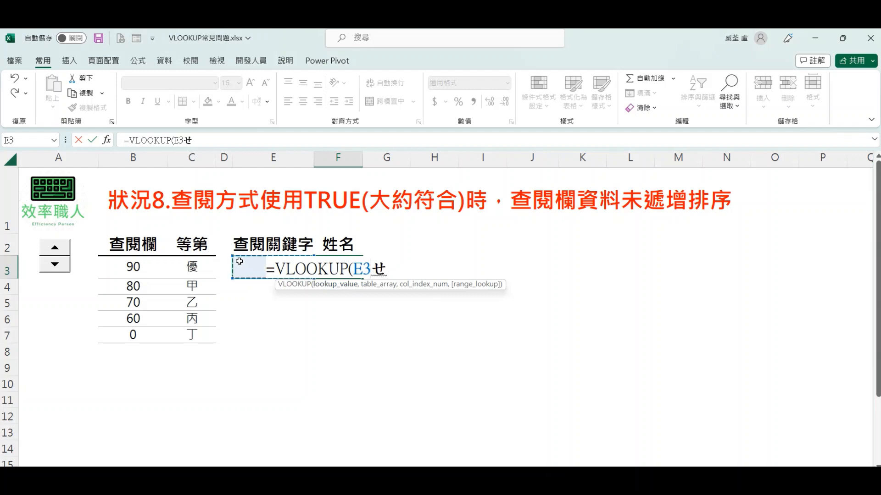
{"action": "key", "text": "BackSpace"}
{"action": "type", "text": ","}
{"action": "left_click_drag", "start_coordinate": [146, 157], "coordinate": [183, 158]}
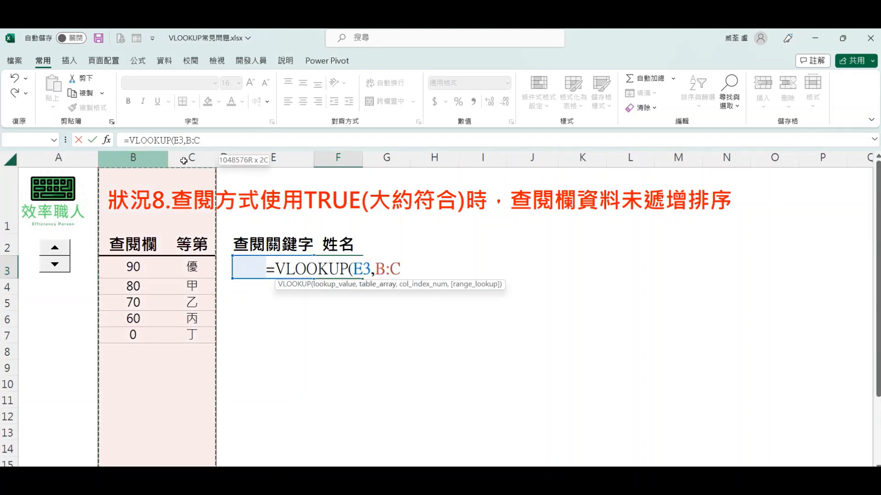
{"action": "type", "text": ","}
{"action": "type", "text": "2,1"}
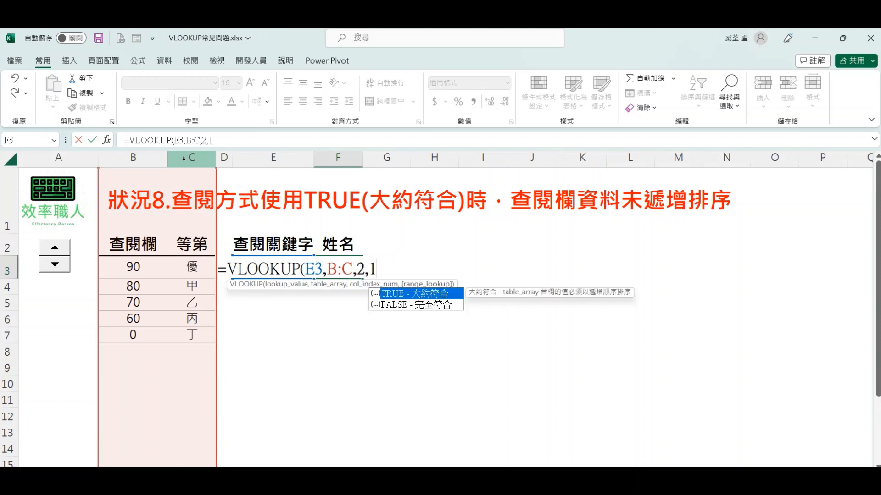
{"action": "key", "text": "Return"}
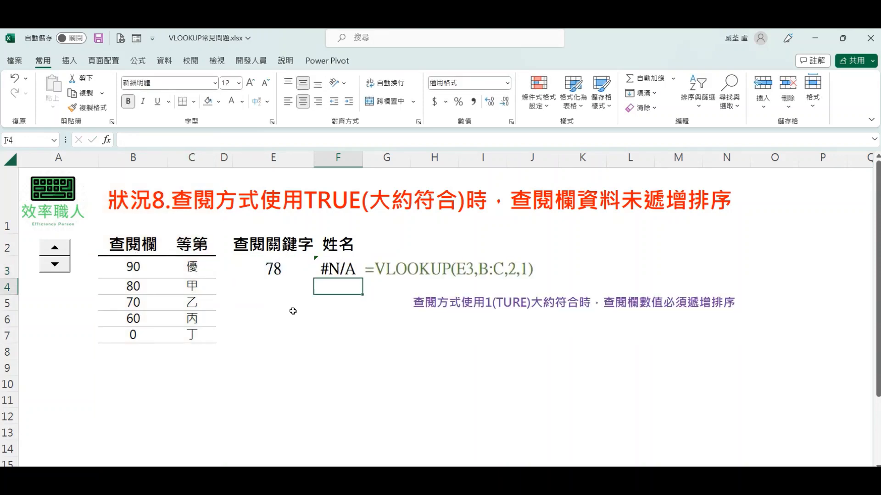
Step: Read the hint for the approximate-match option in the F3 formula's range_lookup argument, then leave the formula without saving an edit
{"action": "left_click_drag", "start_coordinate": [405, 312], "coordinate": [747, 314]}
{"action": "left_click_drag", "start_coordinate": [675, 283], "coordinate": [749, 316]}
{"action": "double_click", "coordinate": [346, 268]}
{"action": "left_click", "coordinate": [397, 267]}
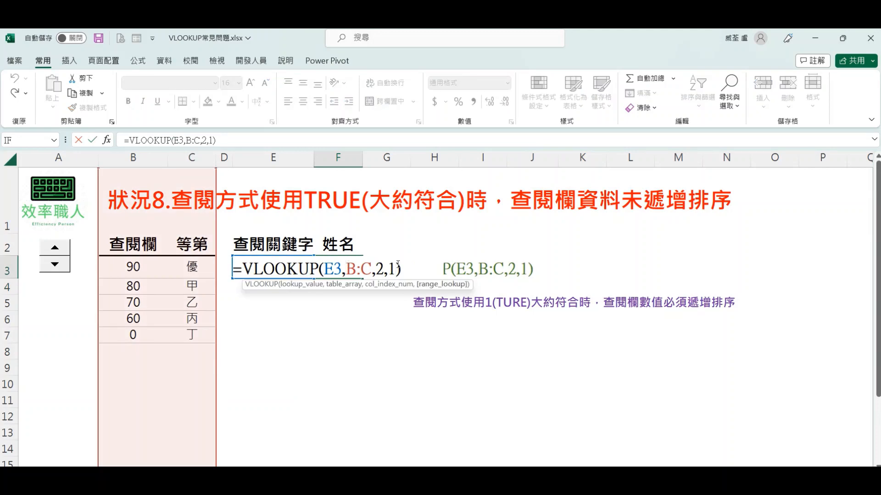
{"action": "key", "text": "BackSpace"}
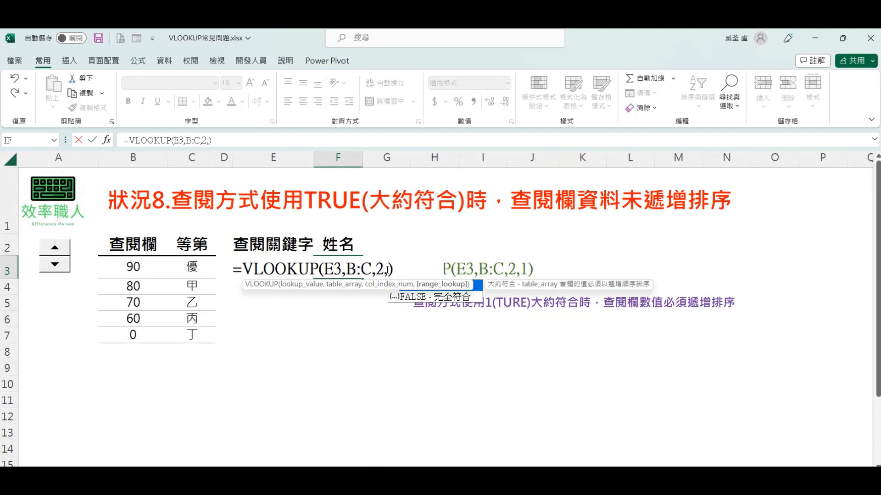
{"action": "key", "text": "Escape"}
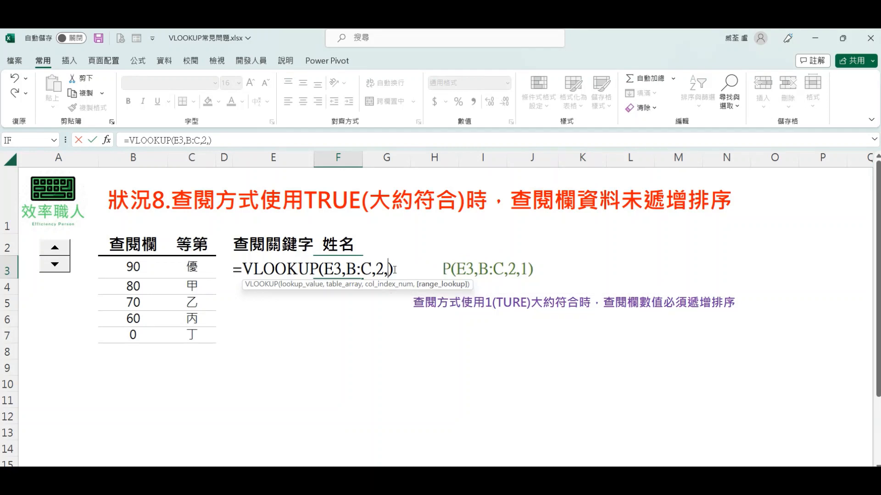
{"action": "key", "text": "Return"}
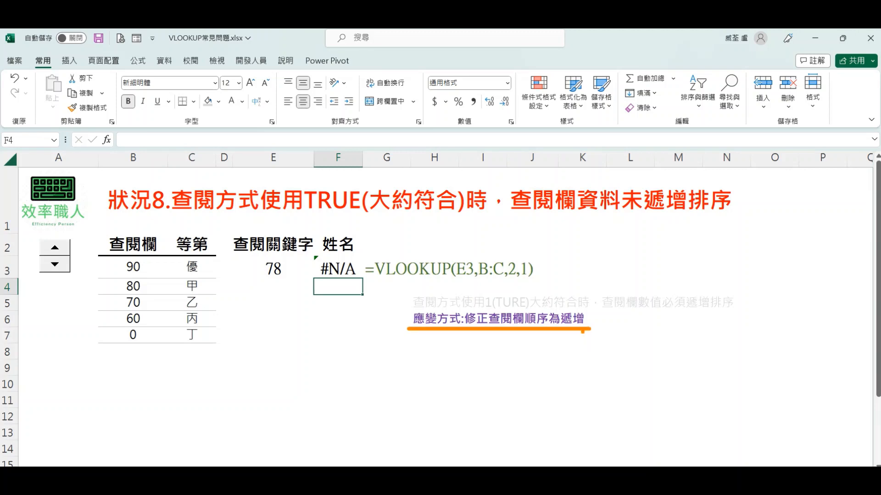
Step: Put the lookup column B3:B7 in ascending order by entering 0, 60, 70, 80 and 90
{"action": "left_click", "coordinate": [135, 268]}
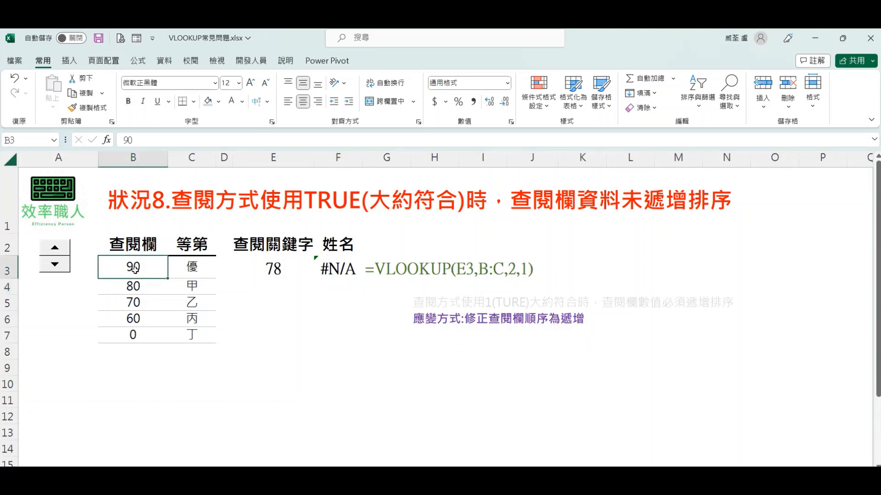
{"action": "type", "text": "0"}
{"action": "key", "text": "Return"}
{"action": "type", "text": "60"}
{"action": "key", "text": "Return"}
{"action": "type", "text": "70"}
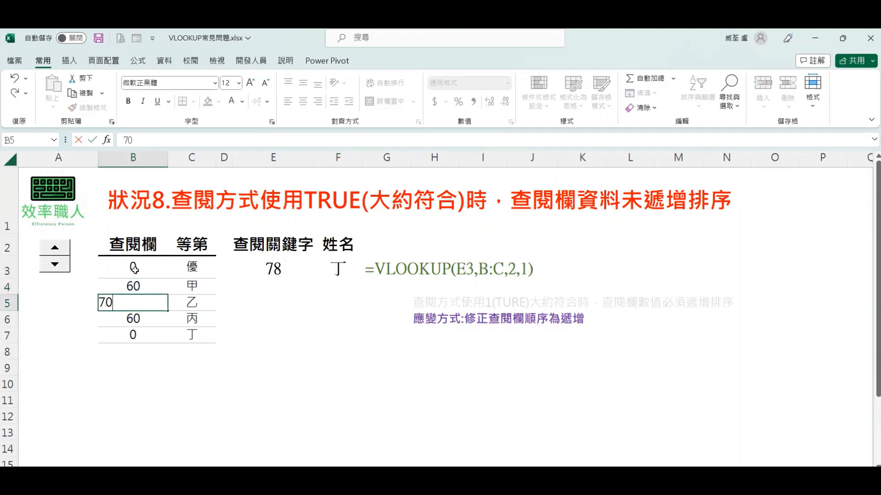
{"action": "key", "text": "Return"}
{"action": "type", "text": "80"}
{"action": "key", "text": "Return"}
{"action": "type", "text": "90"}
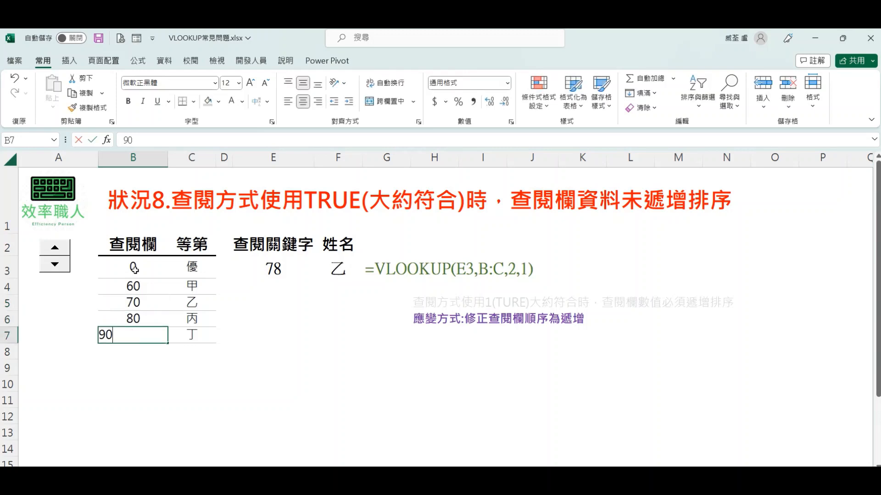
{"action": "key", "text": "Return"}
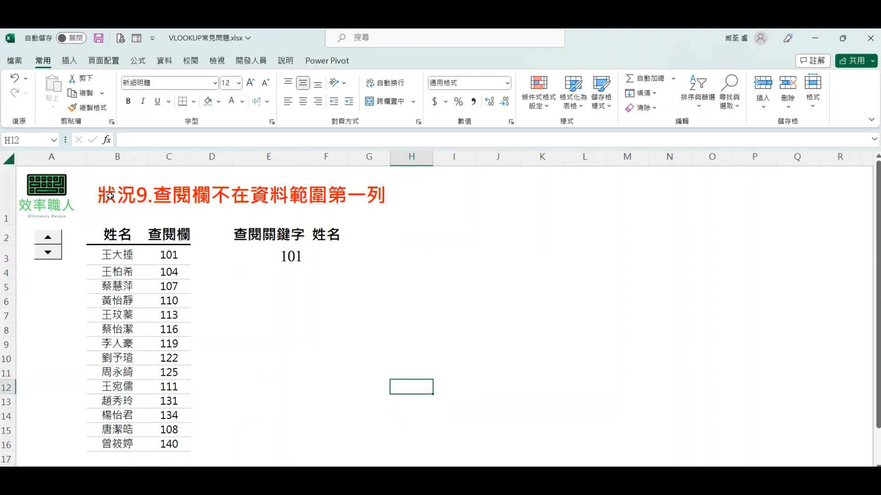
Step: On the 狀況9 sheet, enter =VLOOKUP(E3,B:C,2,0) in F3 to look up the name with exact match
{"action": "left_click_drag", "start_coordinate": [110, 196], "coordinate": [413, 199]}
{"action": "left_click", "coordinate": [398, 296]}
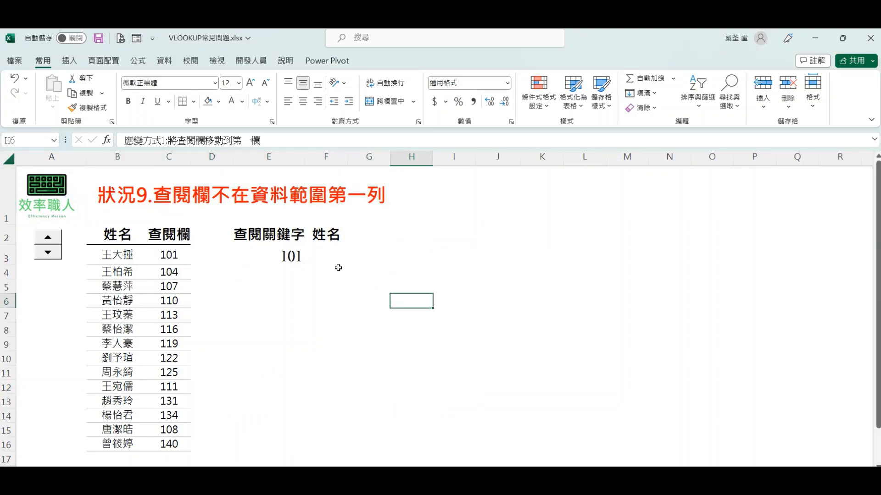
{"action": "left_click", "coordinate": [328, 254]}
{"action": "type", "text": "=VL"}
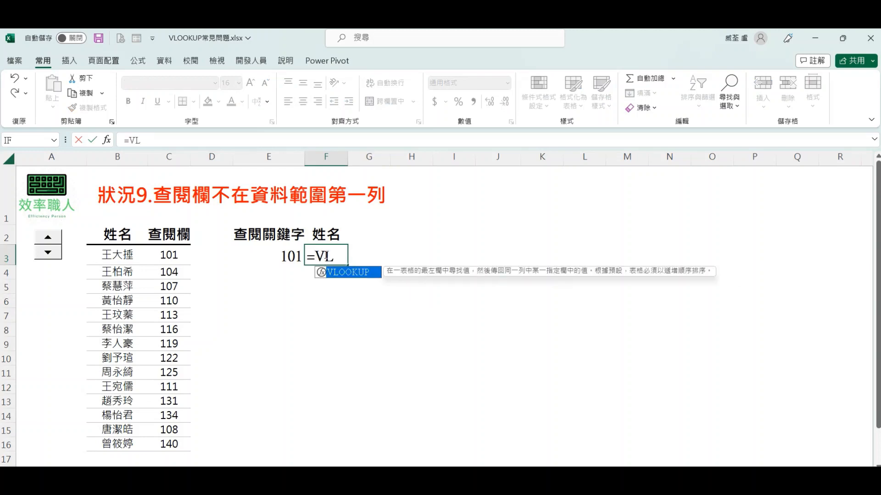
{"action": "key", "text": "Tab"}
{"action": "left_click", "coordinate": [250, 253]}
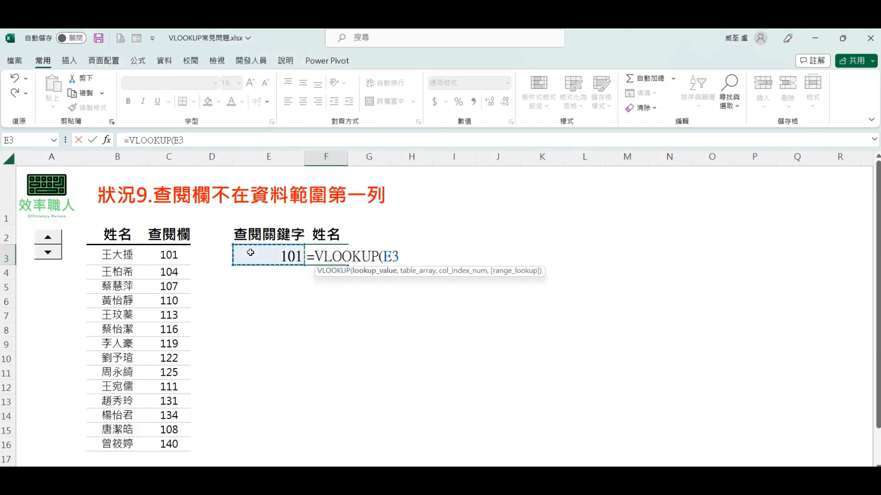
{"action": "type", "text": ","}
{"action": "left_click_drag", "start_coordinate": [120, 157], "coordinate": [153, 157]}
{"action": "type", "text": ","}
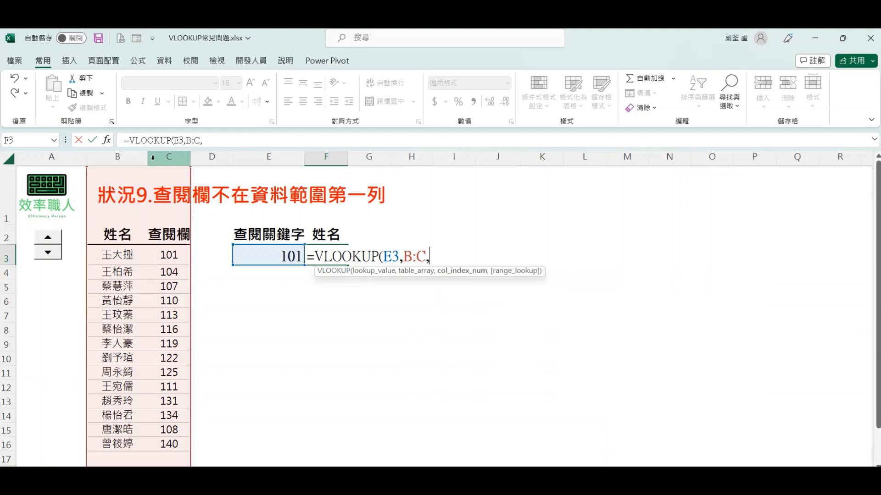
{"action": "type", "text": "2,1"}
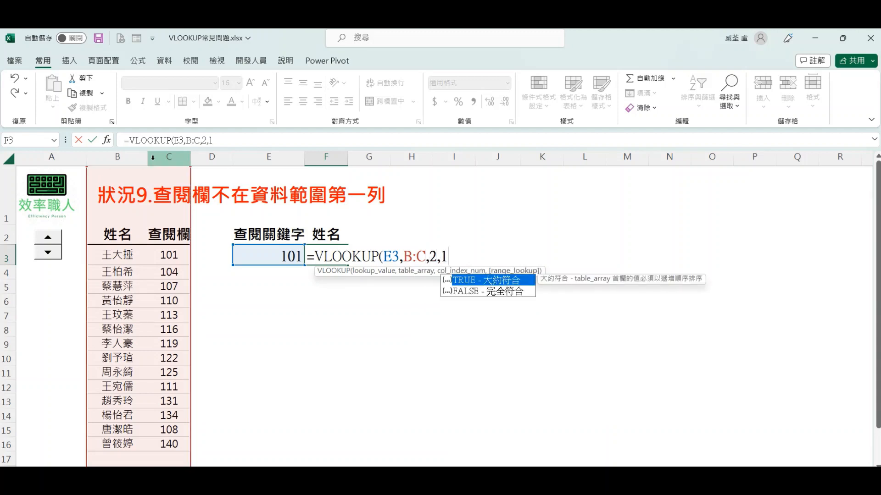
{"action": "key", "text": "BackSpace"}
{"action": "type", "text": "0"}
{"action": "key", "text": "Return"}
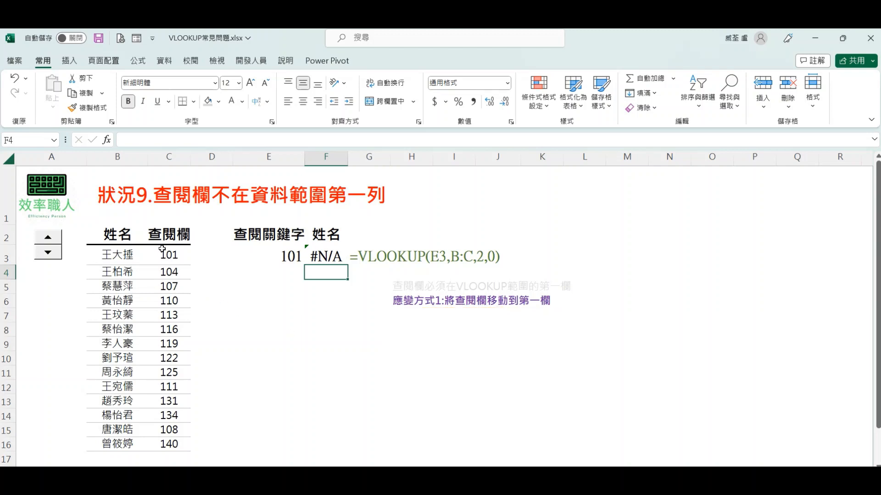
Step: Copy the lookup values in C3:C16 to the empty column starting at D3
{"action": "left_click_drag", "start_coordinate": [163, 253], "coordinate": [177, 439]}
{"action": "key", "text": "ctrl+c"}
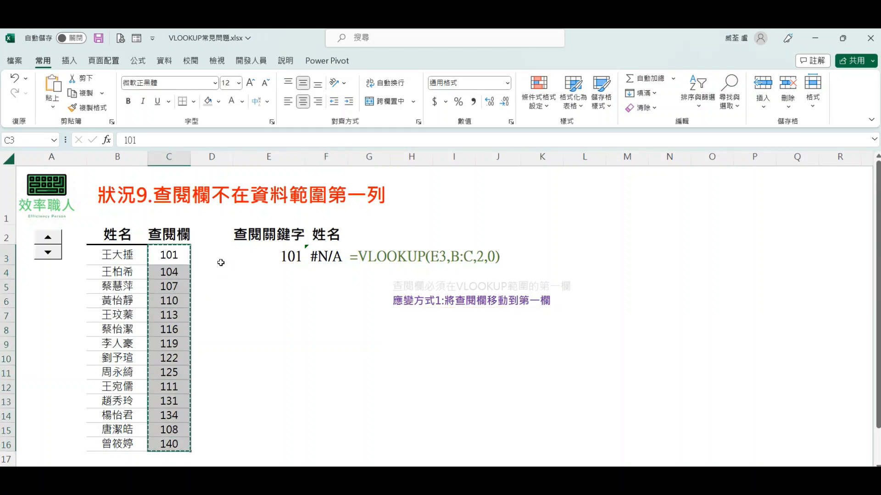
{"action": "left_click", "coordinate": [212, 255]}
{"action": "key", "text": "ctrl+v"}
Step: Swap the two data columns by copying the names from B3:B16 to C3 and the numbers from D3:D16 to B3
{"action": "left_click_drag", "start_coordinate": [117, 255], "coordinate": [130, 441]}
{"action": "left_click", "coordinate": [174, 259]}
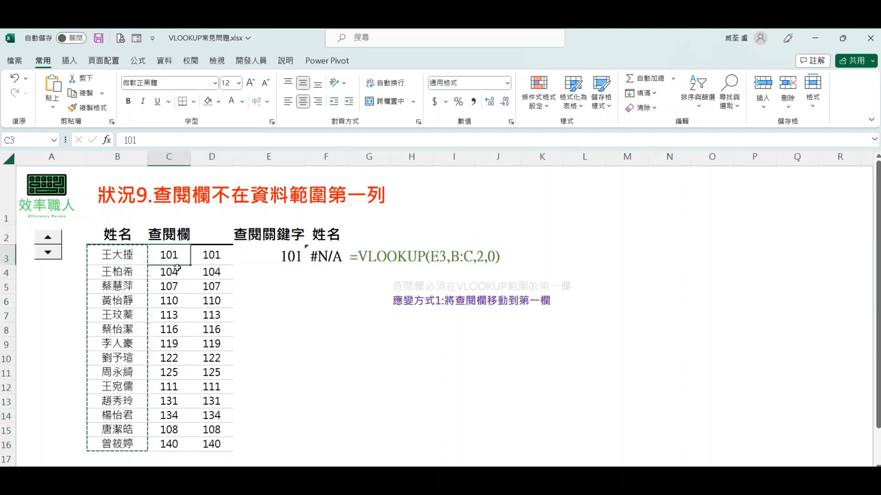
{"action": "key", "text": "ctrl+v"}
{"action": "left_click_drag", "start_coordinate": [212, 256], "coordinate": [219, 444]}
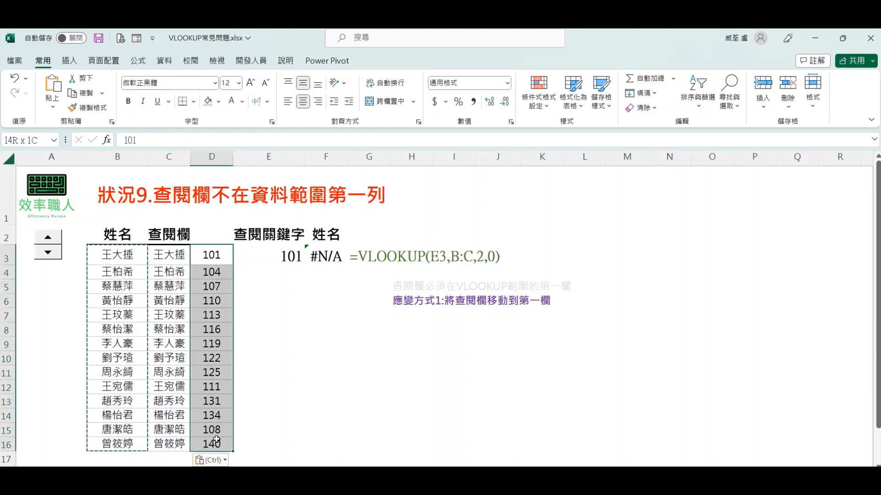
{"action": "key", "text": "ctrl+c"}
{"action": "left_click", "coordinate": [122, 256]}
{"action": "key", "text": "ctrl+v"}
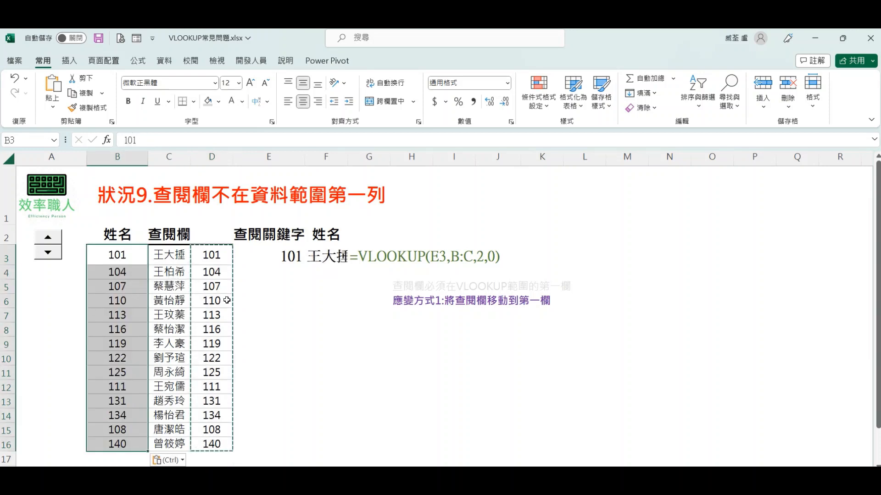
Step: Widen column F so the looked-up name fits in the cell
{"action": "left_click", "coordinate": [236, 301]}
{"action": "left_click_drag", "start_coordinate": [347, 157], "coordinate": [363, 158]}
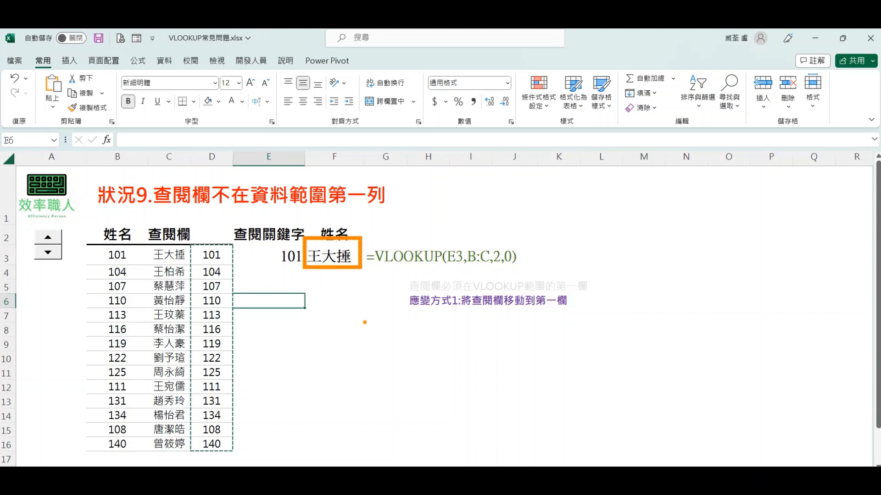
{"action": "left_click", "coordinate": [349, 330]}
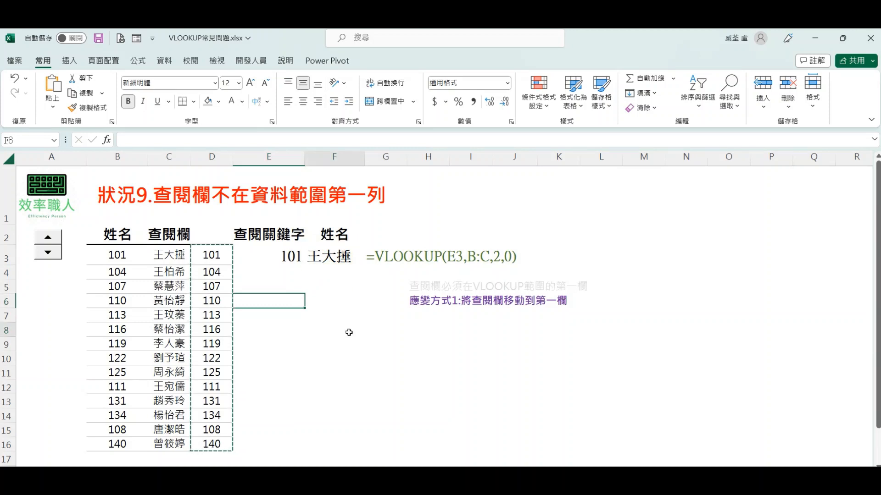
Step: Undo the column F widening and all the copying that swapped the name and lookup columns
{"action": "key", "text": "ctrl+z"}
{"action": "key", "text": "ctrl+z"}
{"action": "key", "text": "ctrl+z"}
{"action": "key", "text": "ctrl+z"}
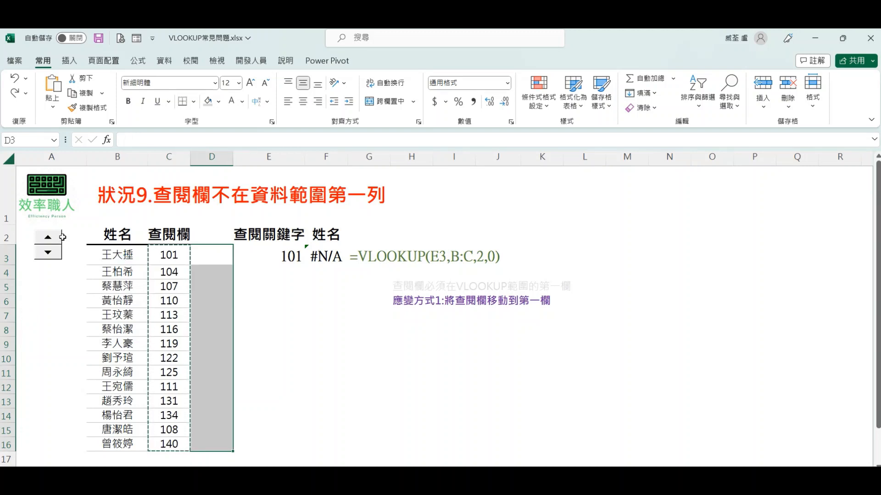
Step: Advance the sheet's notes to the second workaround (應變方式2) and widen column F slightly
{"action": "left_click", "coordinate": [63, 242]}
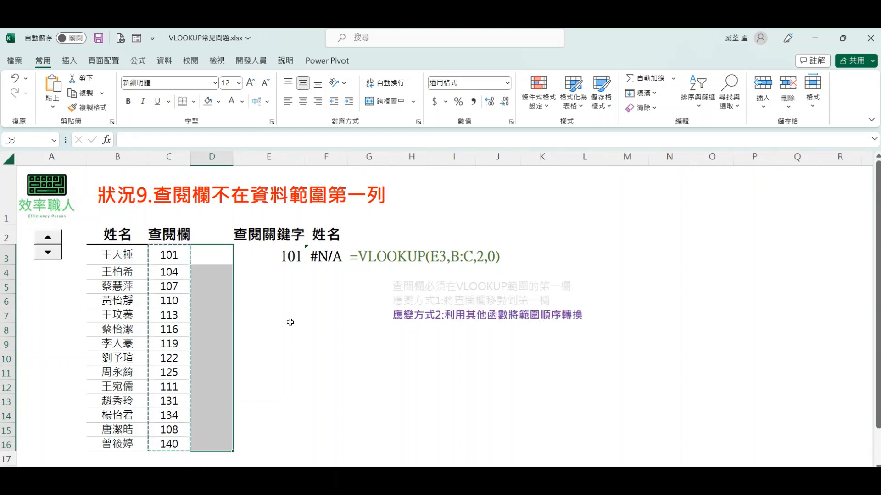
{"action": "left_click", "coordinate": [292, 320]}
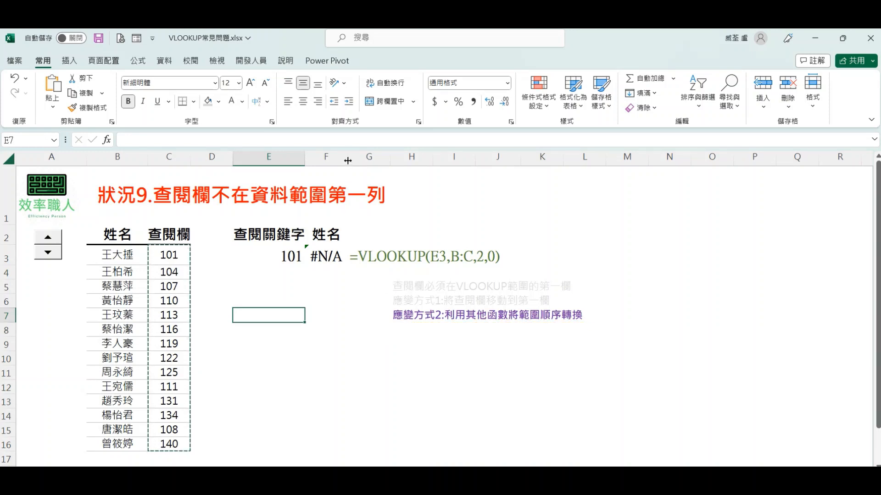
{"action": "left_click_drag", "start_coordinate": [348, 156], "coordinate": [358, 156]}
Step: In the F3 formula, insert if({1,0}, in front of the B:C range
{"action": "double_click", "coordinate": [331, 256]}
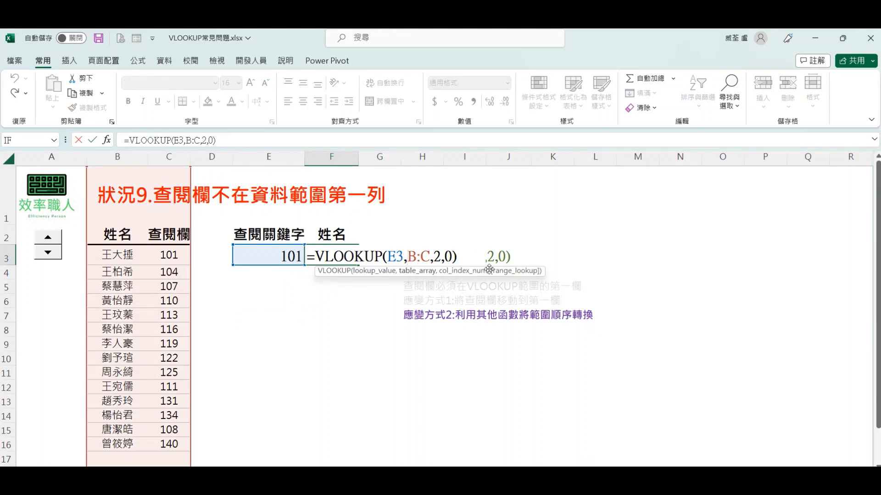
{"action": "type", "text": "if("}
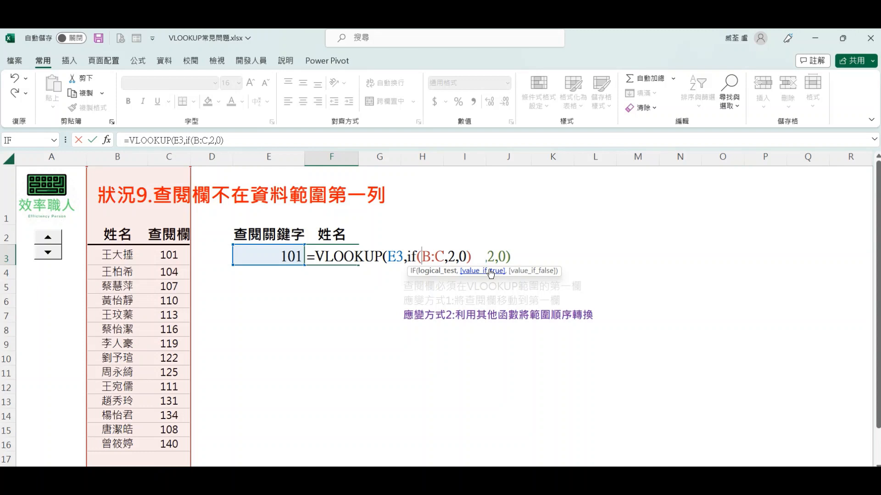
{"action": "type", "text": "{1"}
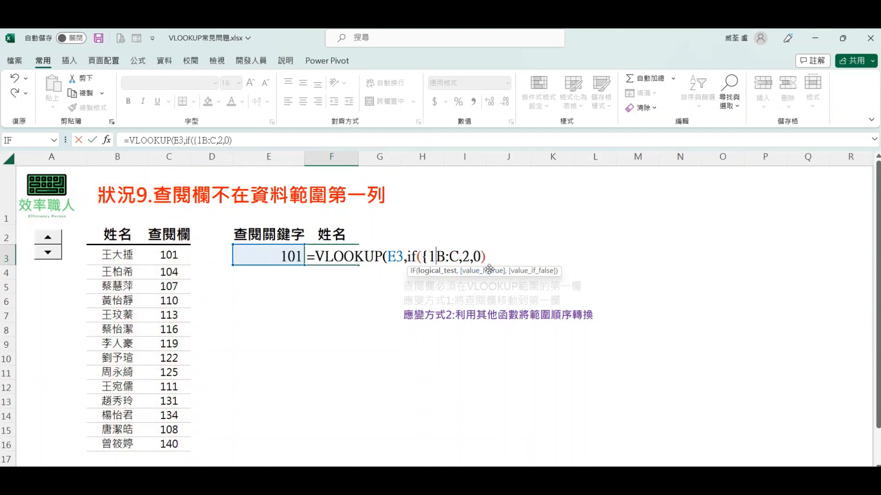
{"action": "type", "text": ","}
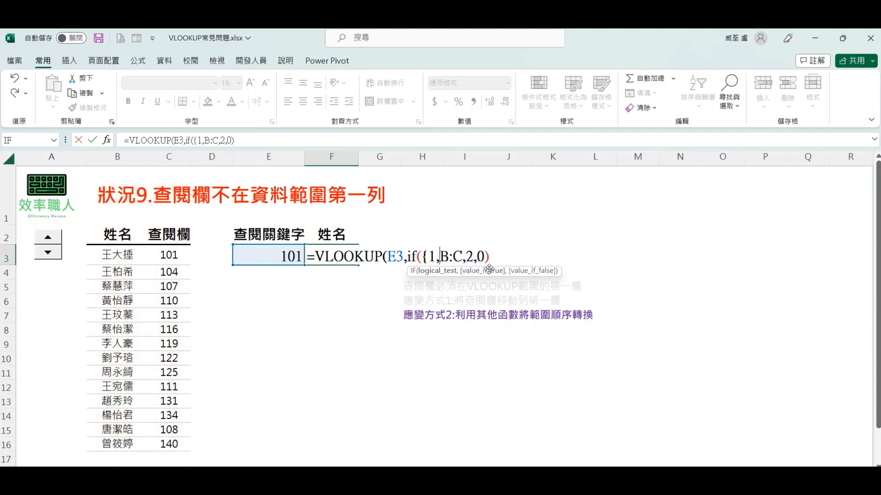
{"action": "type", "text": "0"}
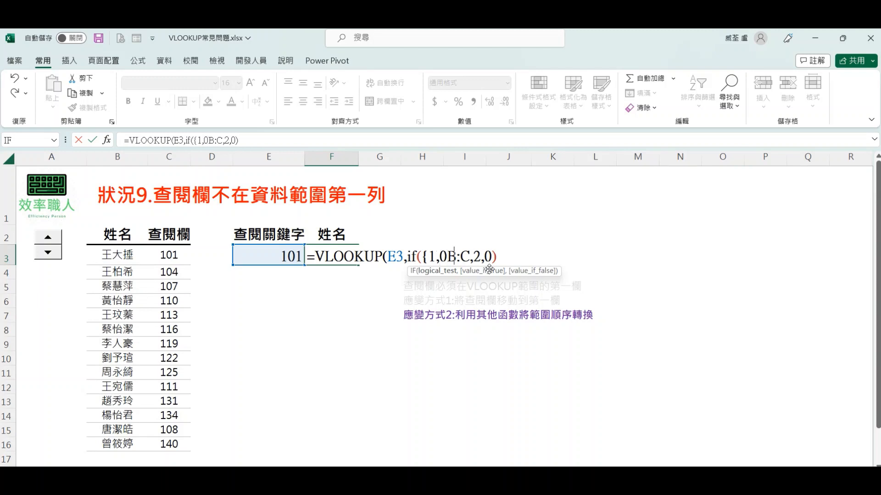
{"action": "type", "text": "},"}
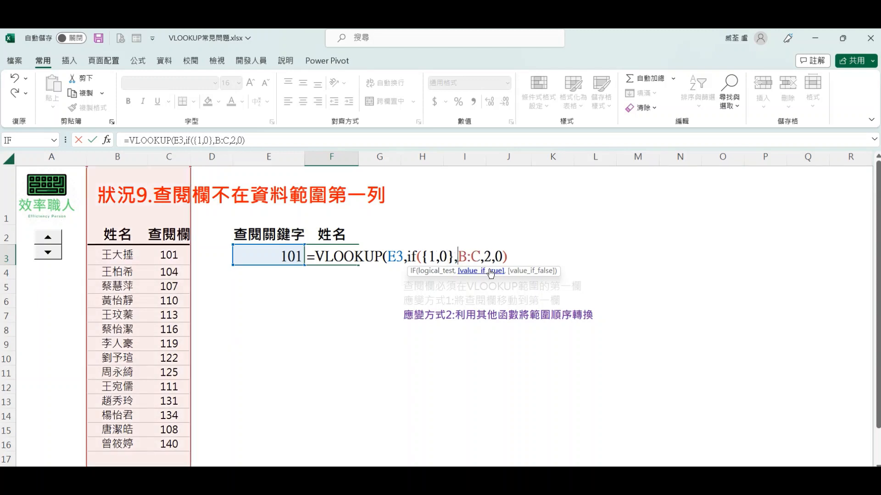
Step: Replace B:C with C3:C16,B3:B16 and close the IF so F3 reads =VLOOKUP(E3,if({1,0},C3:C16,B3:B16),2,0)
{"action": "left_click_drag", "start_coordinate": [463, 252], "coordinate": [481, 251]}
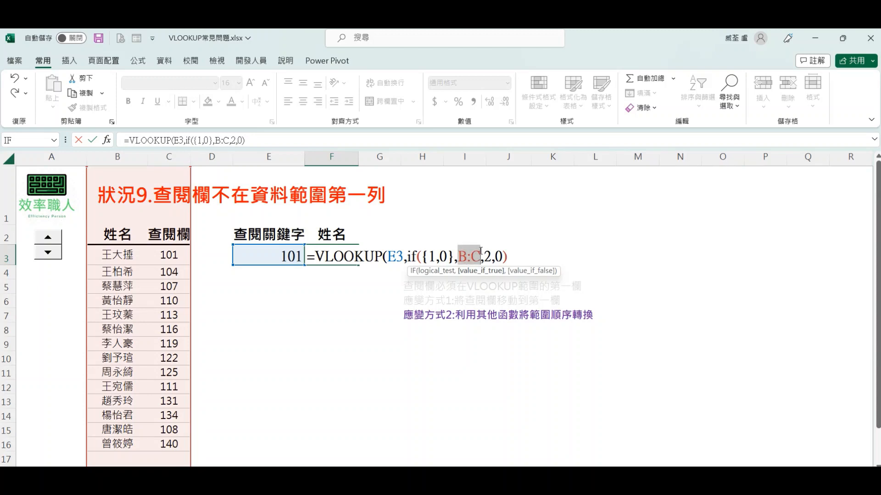
{"action": "key", "text": "BackSpace"}
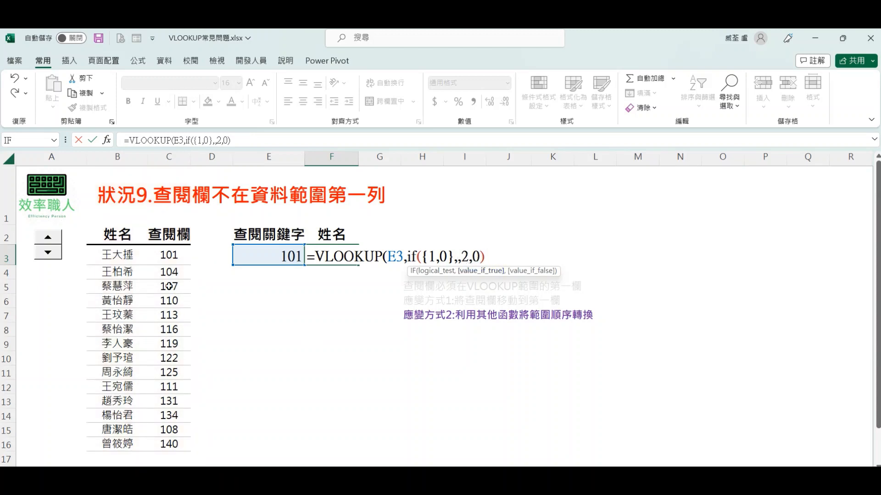
{"action": "left_click_drag", "start_coordinate": [176, 255], "coordinate": [157, 438]}
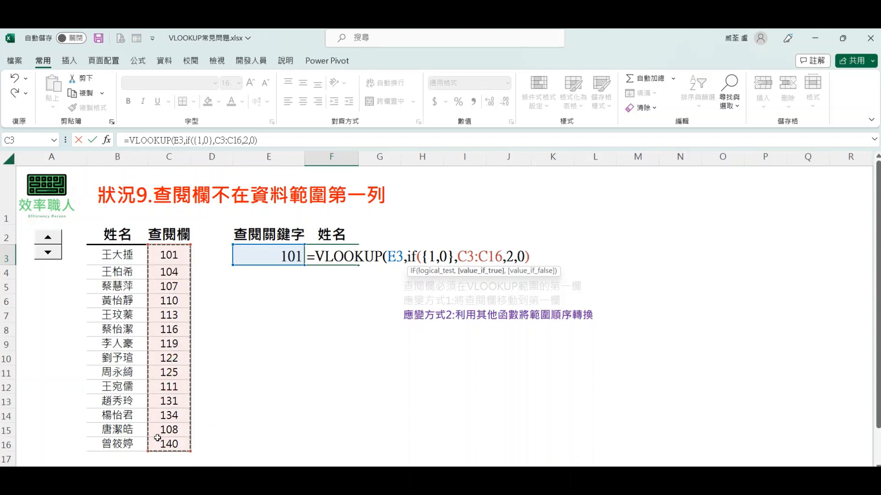
{"action": "type", "text": ","}
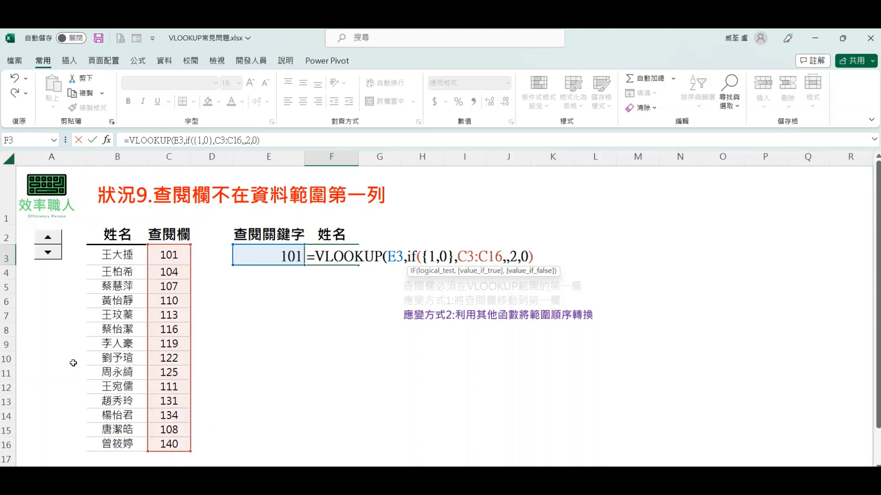
{"action": "left_click_drag", "start_coordinate": [114, 255], "coordinate": [116, 442]}
{"action": "type", "text": ")"}
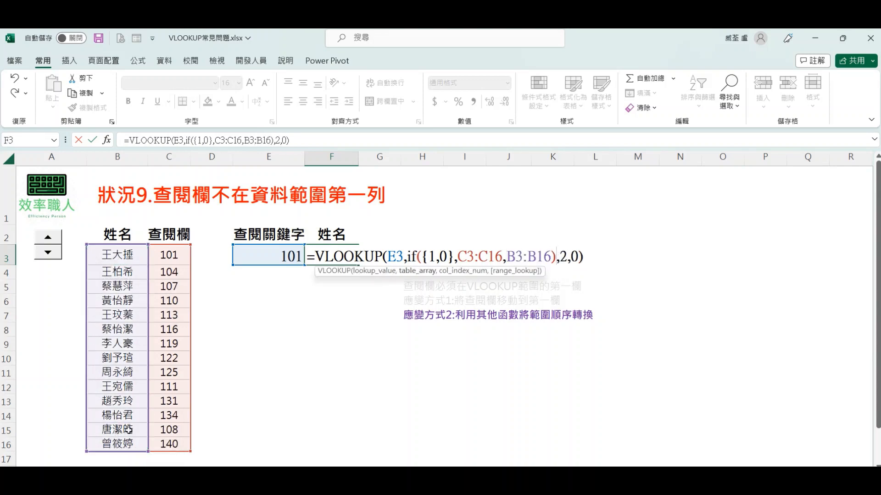
{"action": "key", "text": "Return"}
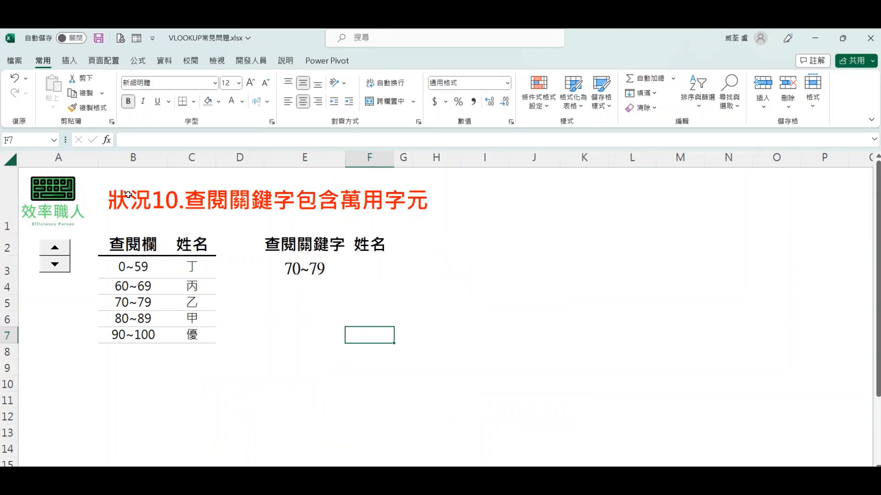
Step: On the 狀況10 sheet, enter =VLOOKUP(E3,B:C,2,0) in F3 to look up the range keyword with exact match
{"action": "left_click_drag", "start_coordinate": [122, 197], "coordinate": [451, 197]}
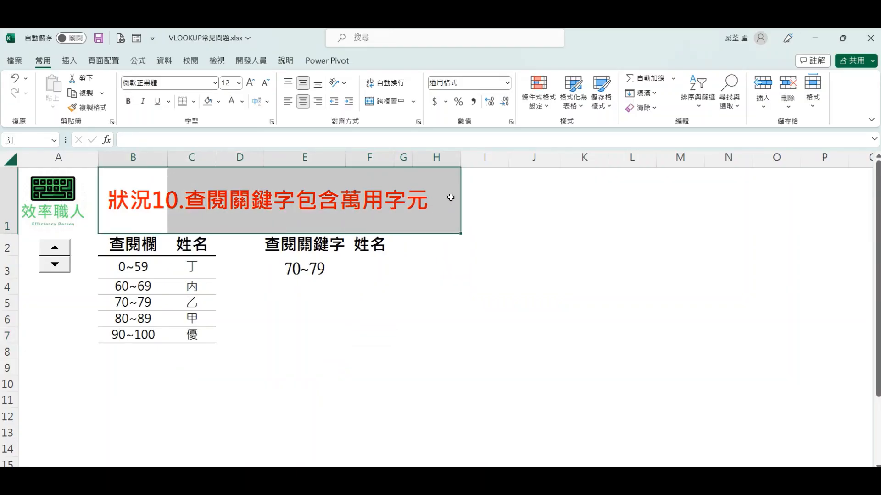
{"action": "left_click", "coordinate": [367, 267]}
{"action": "type", "text": "="}
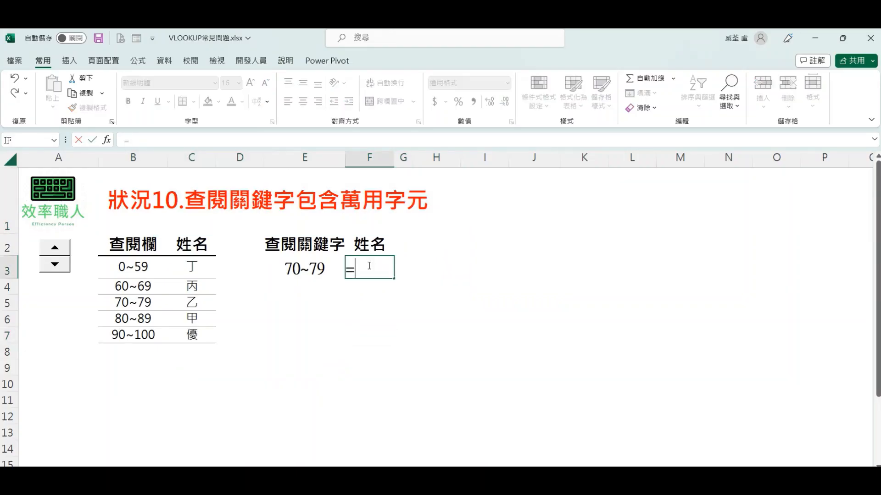
{"action": "type", "text": "VL"}
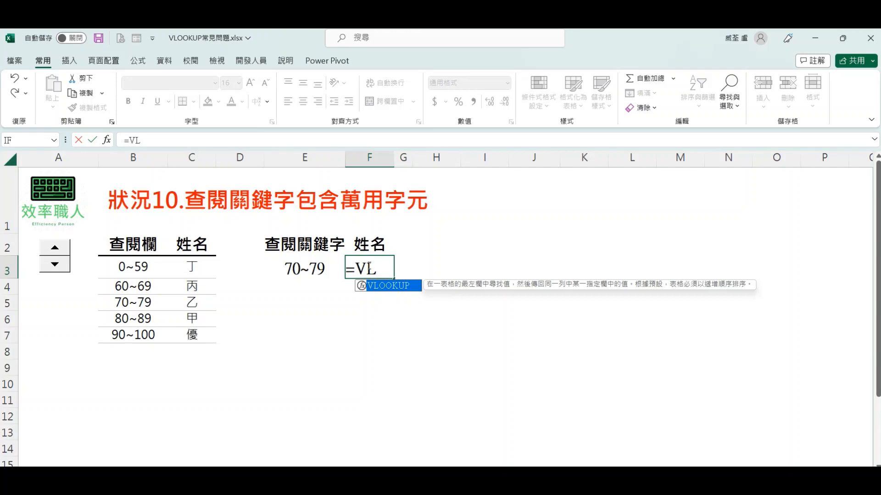
{"action": "double_click", "coordinate": [391, 288]}
{"action": "left_click", "coordinate": [274, 267]}
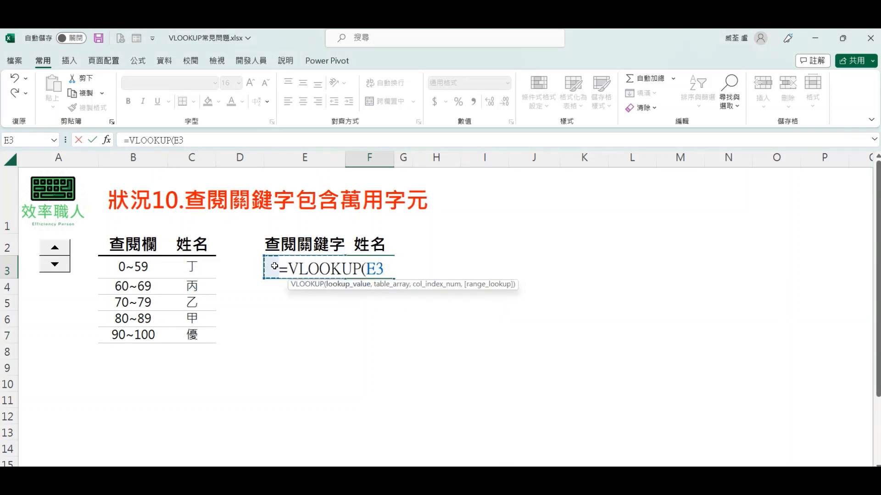
{"action": "type", "text": ","}
{"action": "left_click_drag", "start_coordinate": [128, 156], "coordinate": [186, 161]}
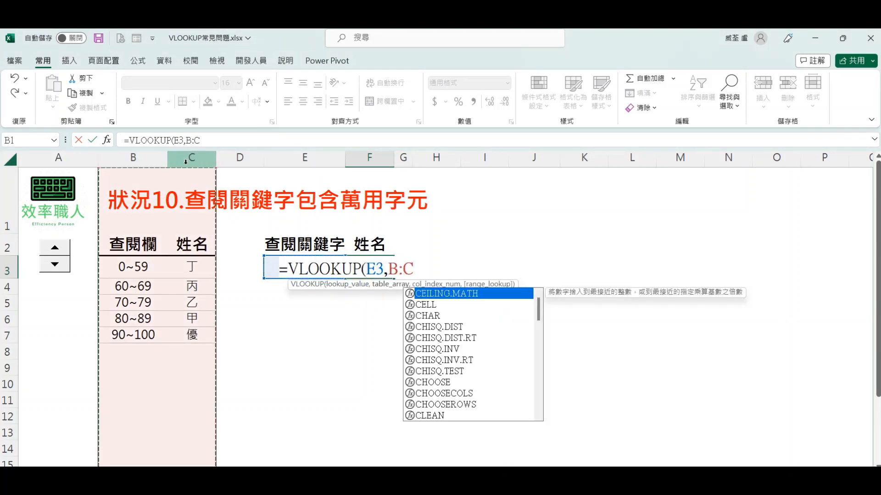
{"action": "type", "text": ",2,0"}
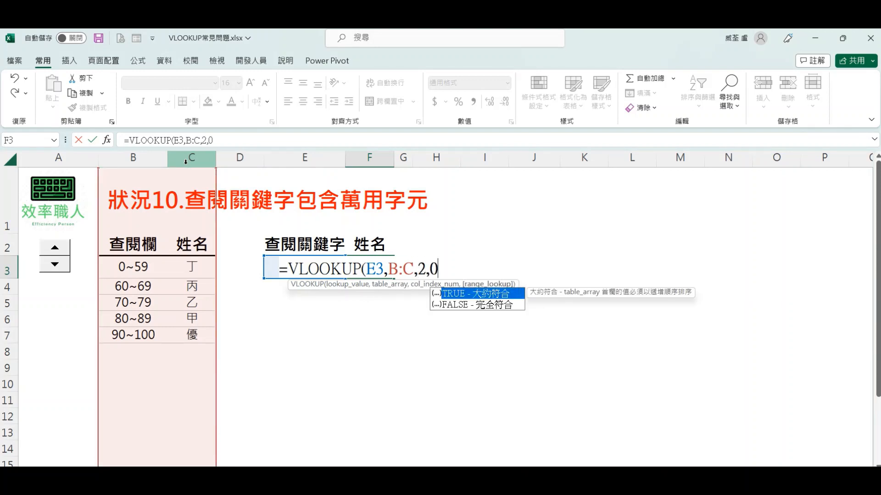
{"action": "key", "text": "Return"}
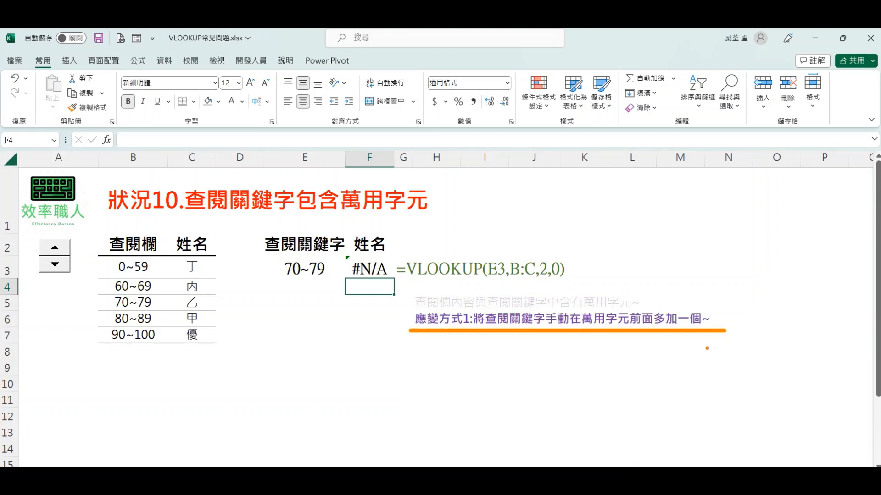
Step: Add a second tilde to the lookup keyword in E3 so it reads 70~~79
{"action": "double_click", "coordinate": [305, 270]}
{"action": "type", "text": "~"}
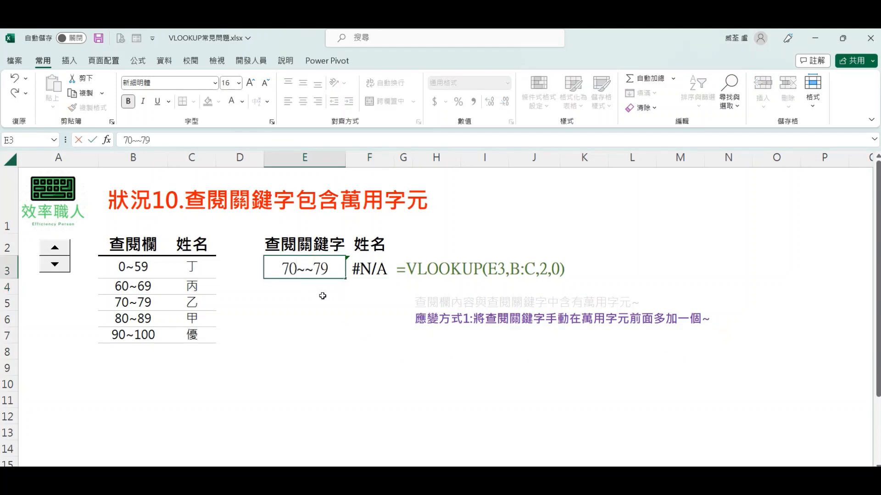
{"action": "key", "text": "Return"}
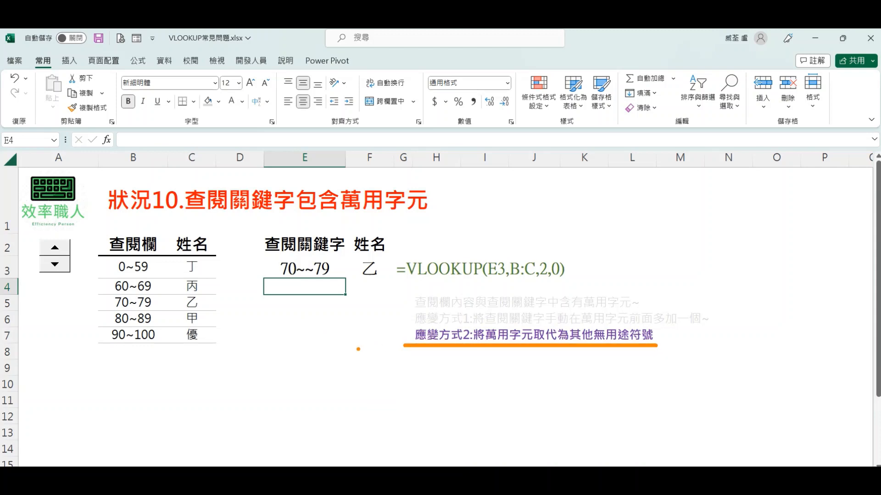
Step: Replace the double tilde in the E3 lookup keyword with a hyphen so it reads 70-79
{"action": "left_click", "coordinate": [306, 271]}
{"action": "double_click", "coordinate": [303, 271]}
{"action": "left_click_drag", "start_coordinate": [297, 270], "coordinate": [282, 269]}
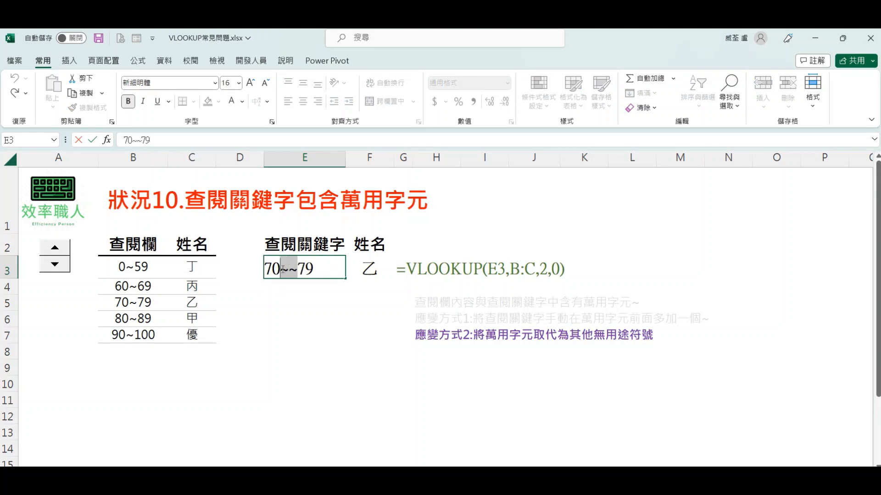
{"action": "type", "text": "-"}
{"action": "key", "text": "Return"}
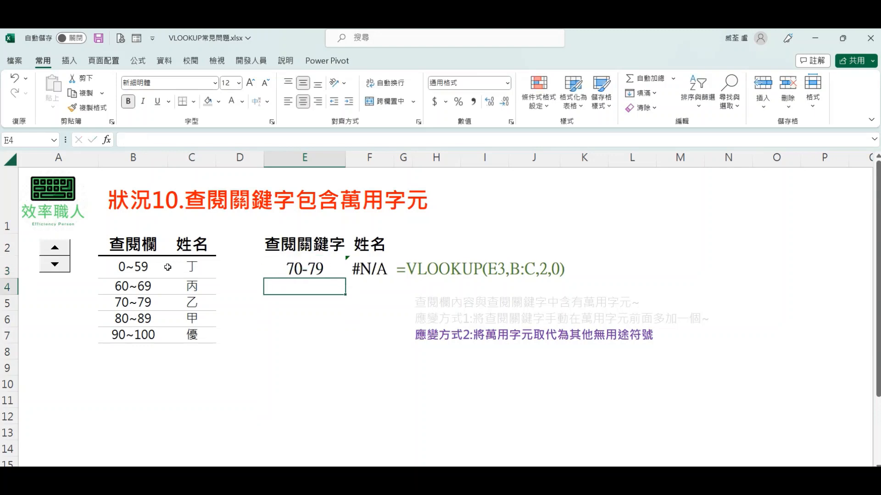
Step: Replace the tildes in lookup column cells B3 and B4 with hyphens: 0-59 and 60-69
{"action": "double_click", "coordinate": [133, 267]}
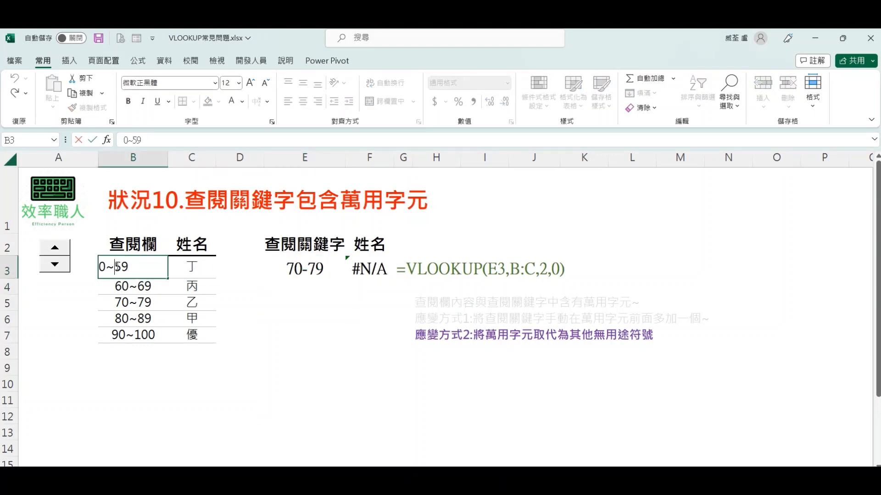
{"action": "key", "text": "BackSpace"}
{"action": "type", "text": "-"}
{"action": "double_click", "coordinate": [131, 286]}
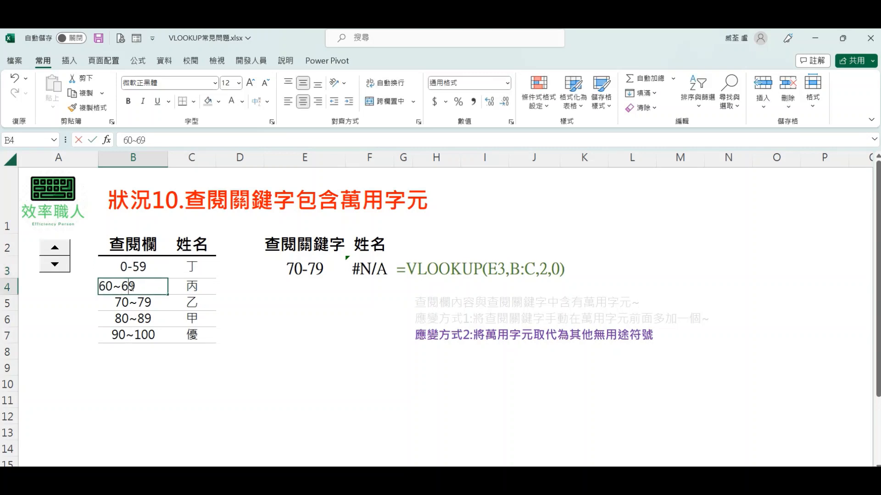
{"action": "double_click", "coordinate": [118, 285]}
{"action": "type", "text": "-"}
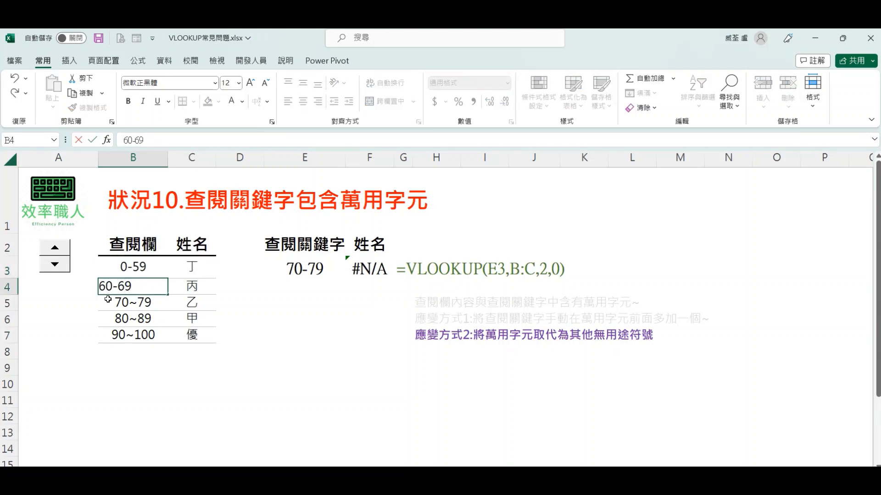
Step: Replace the tildes in lookup column cells B5:B7 with hyphens: 70-79, 80-89 and 90-100
{"action": "double_click", "coordinate": [131, 302]}
{"action": "double_click", "coordinate": [119, 301]}
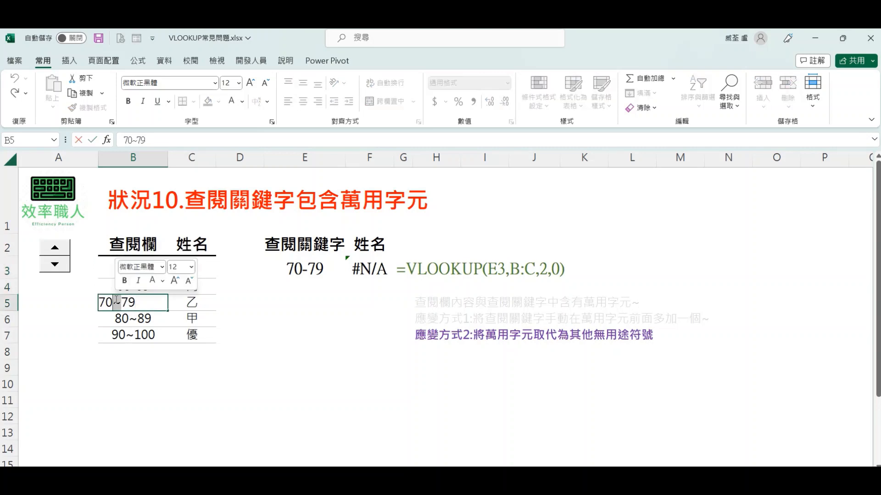
{"action": "type", "text": "-"}
{"action": "double_click", "coordinate": [121, 318]}
{"action": "double_click", "coordinate": [121, 318]}
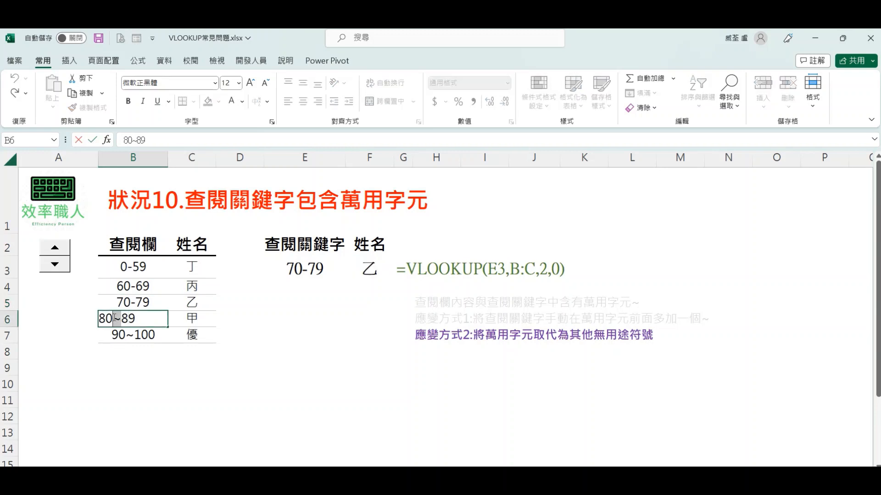
{"action": "type", "text": "-"}
{"action": "double_click", "coordinate": [119, 333]}
{"action": "double_click", "coordinate": [119, 333]}
{"action": "type", "text": "-"}
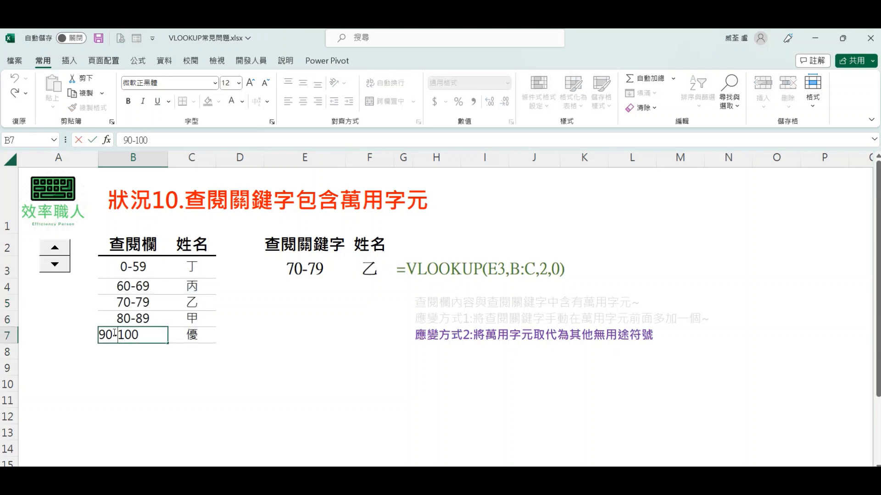
{"action": "left_click", "coordinate": [180, 384]}
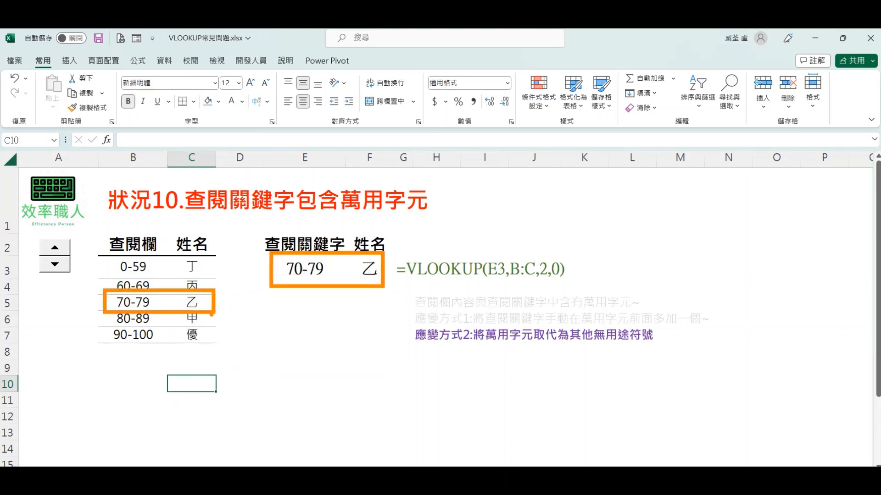
Step: Undo the hyphen replacements in lookup cells B3:B7 and in keyword cell E3
{"action": "key", "text": "ctrl+z"}
{"action": "key", "text": "ctrl+z"}
{"action": "key", "text": "ctrl+z"}
{"action": "key", "text": "ctrl+z"}
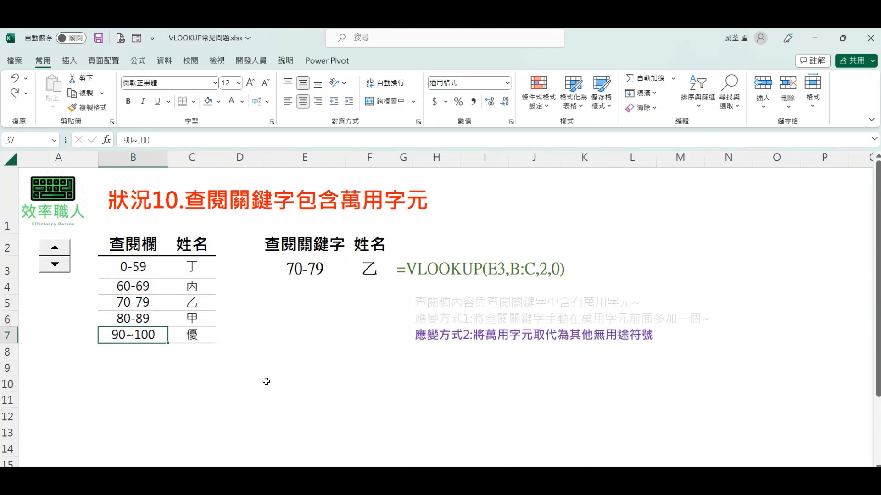
{"action": "key", "text": "ctrl+z"}
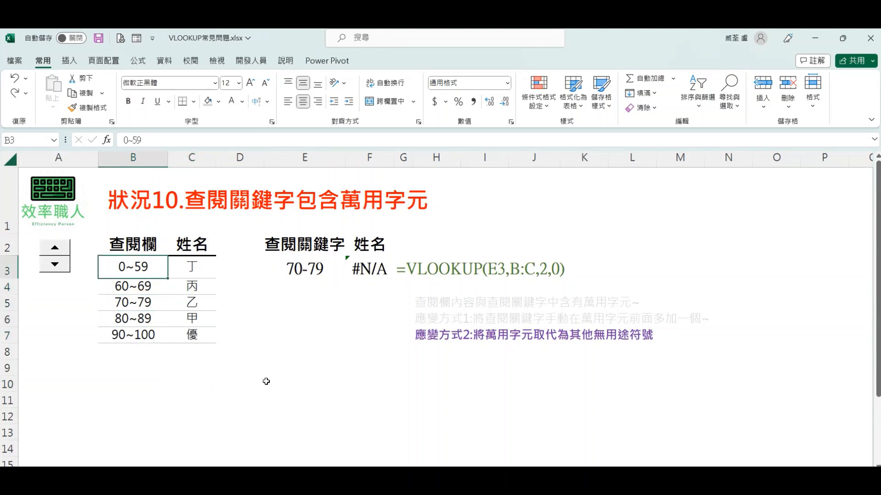
{"action": "key", "text": "ctrl+z"}
Step: Remove the extra tilde from the E3 lookup keyword so it reads 70~79
{"action": "double_click", "coordinate": [312, 268]}
{"action": "type", "text": "~~"}
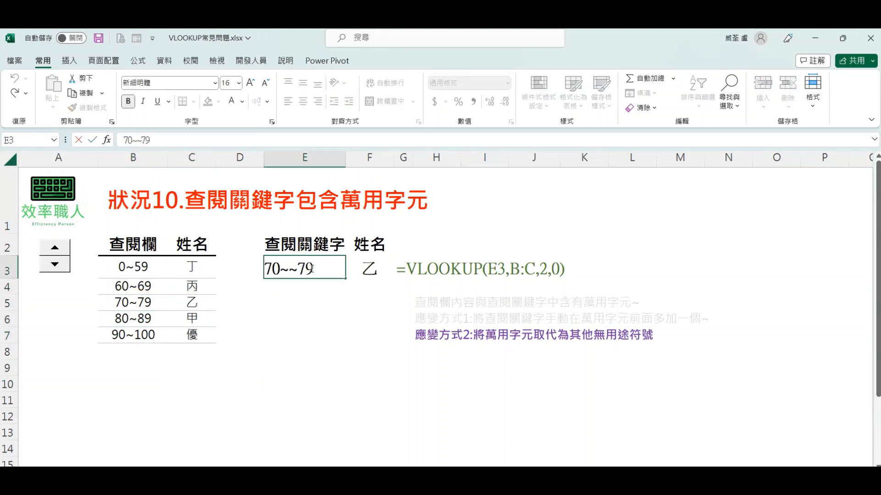
{"action": "left_click", "coordinate": [297, 269]}
{"action": "key", "text": "BackSpace"}
{"action": "key", "text": "Return"}
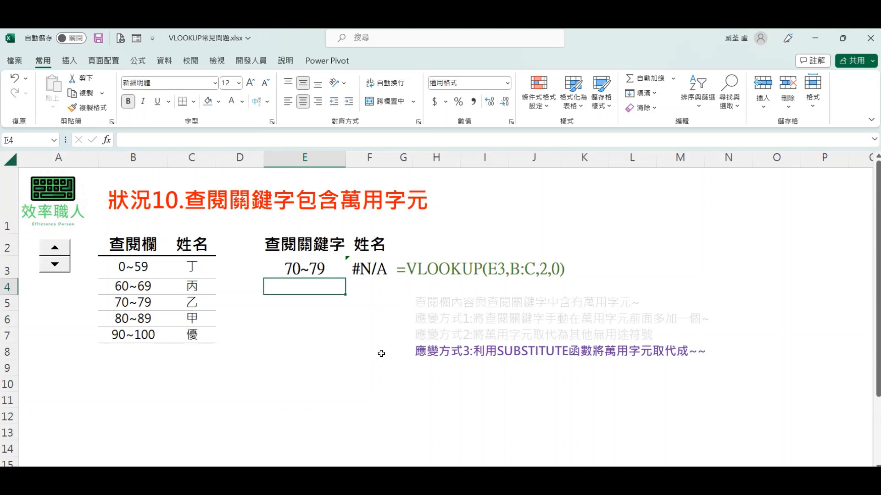
Step: In the F3 VLOOKUP formula, insert the SUBSTITUTE function directly in front of E3
{"action": "left_click_drag", "start_coordinate": [412, 362], "coordinate": [722, 361]}
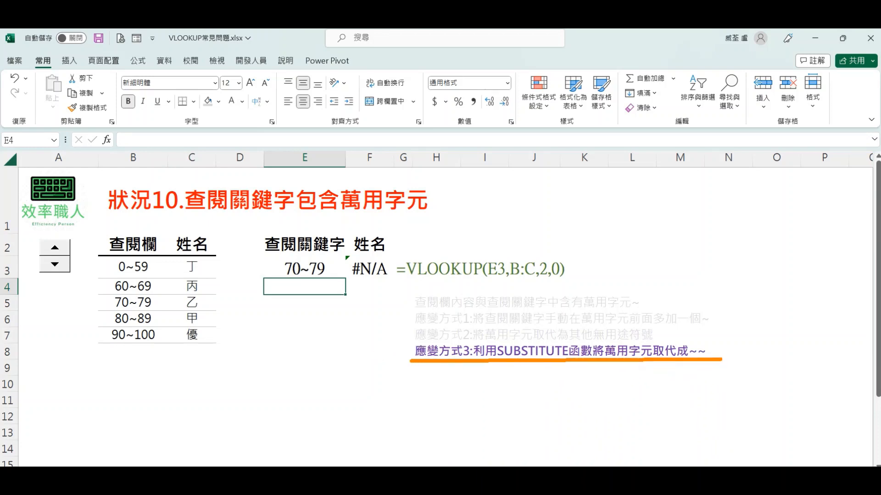
{"action": "double_click", "coordinate": [353, 269]}
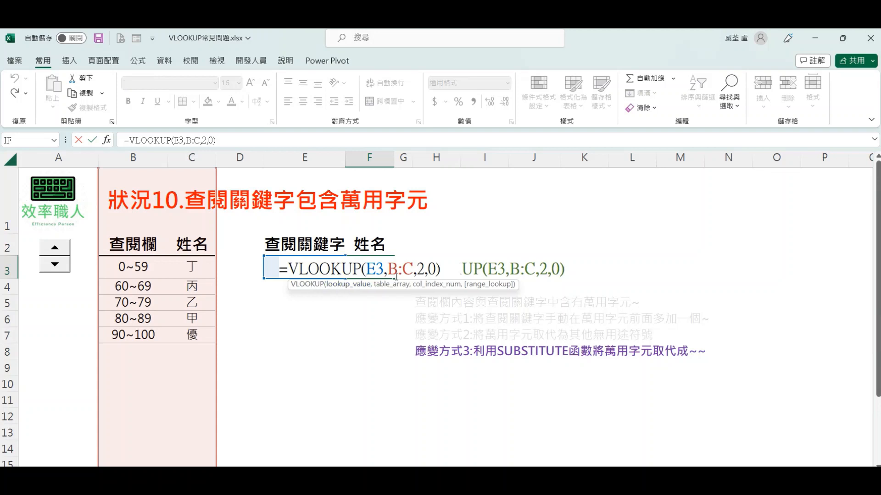
{"action": "key", "text": "Right"}
{"action": "key", "text": "Right"}
{"action": "type", "text": "SU"}
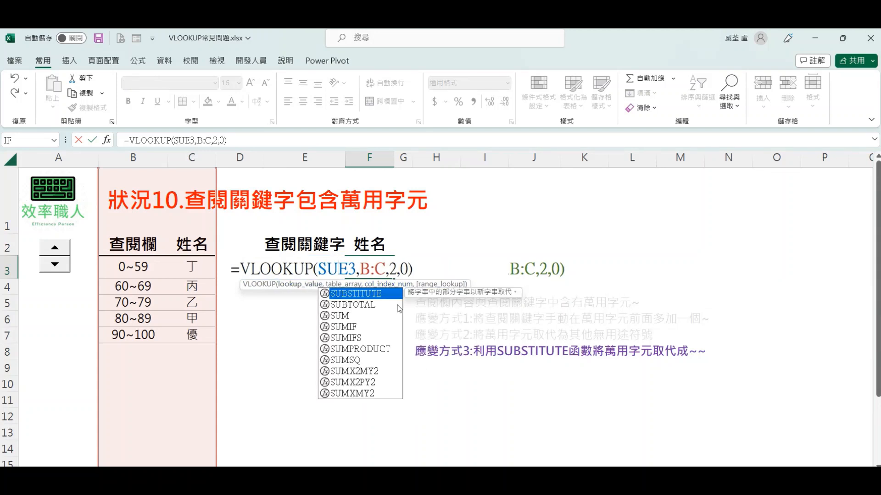
{"action": "double_click", "coordinate": [385, 293]}
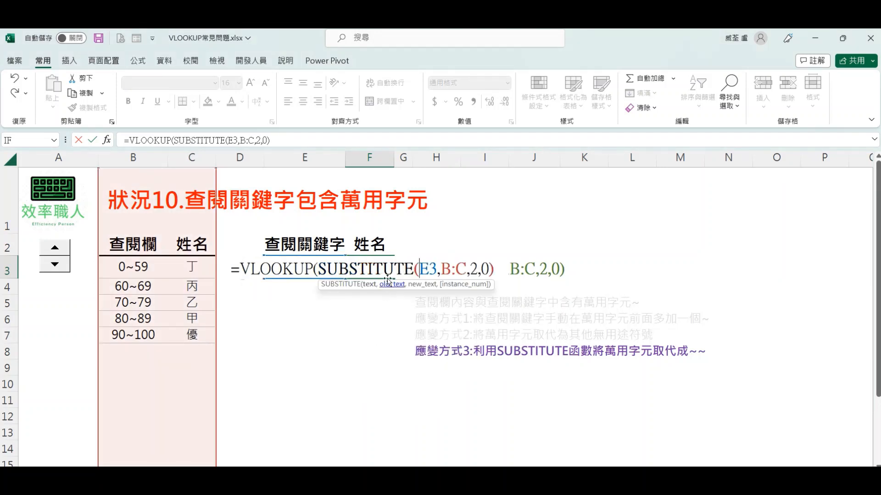
Step: Complete the SUBSTITUTE arguments so F3 reads =VLOOKUP(SUBSTITUTE(E3,"~","~~"),B:C,2,0)
{"action": "left_click", "coordinate": [437, 268]}
{"action": "type", "text": ","}
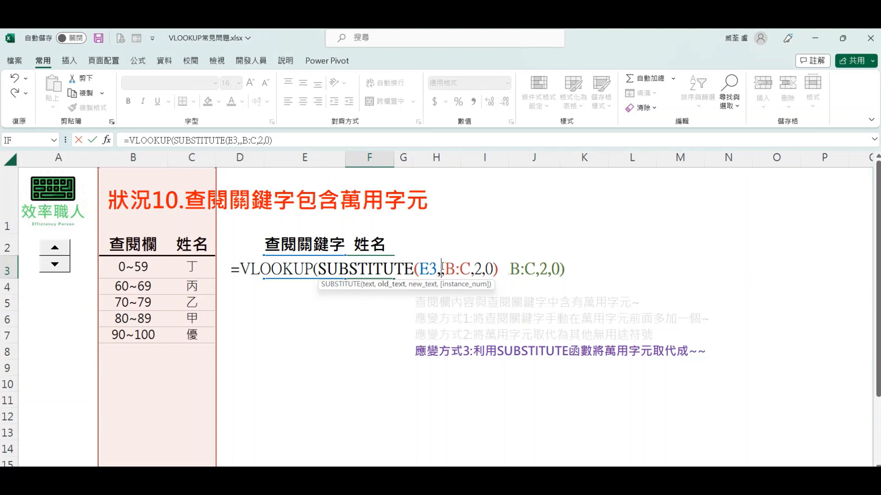
{"action": "type", "text": "\"~"}
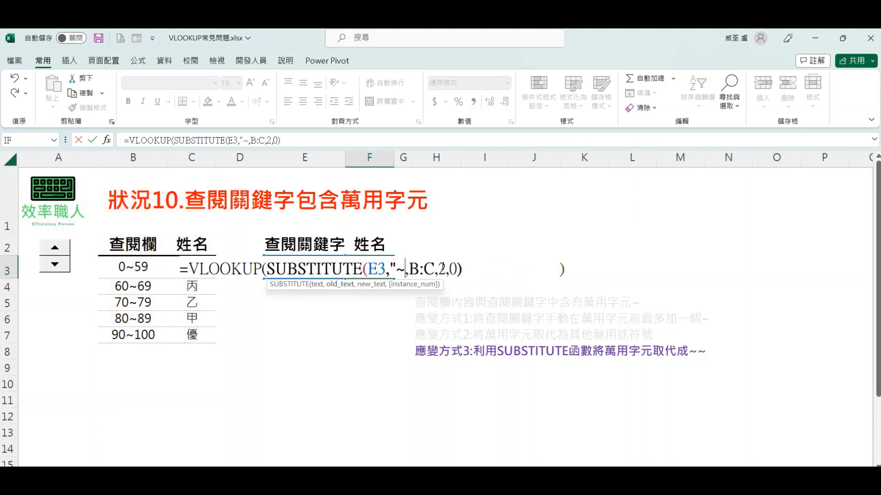
{"action": "type", "text": "\""}
{"action": "type", "text": ",\"~"}
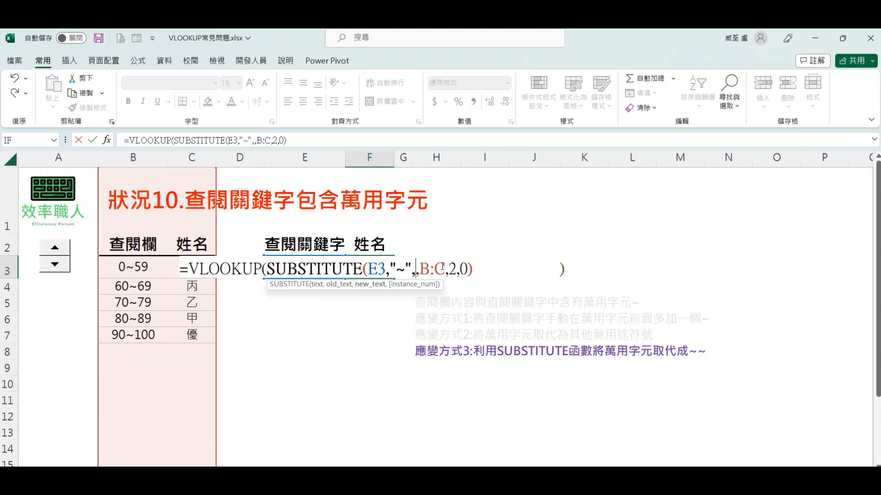
{"action": "type", "text": "~\""}
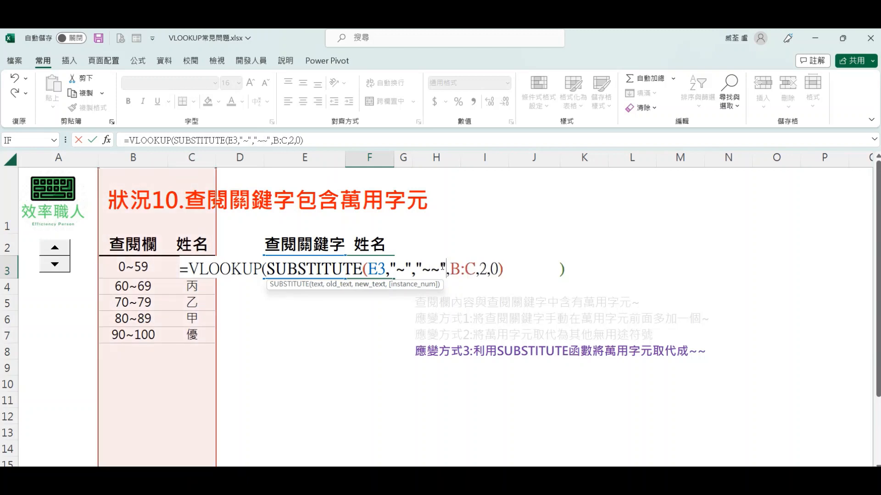
{"action": "type", "text": ")"}
{"action": "key", "text": "Return"}
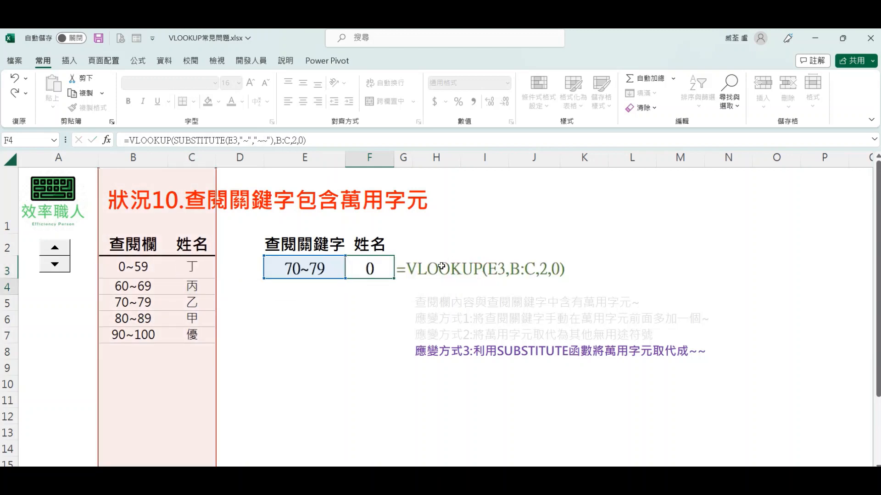